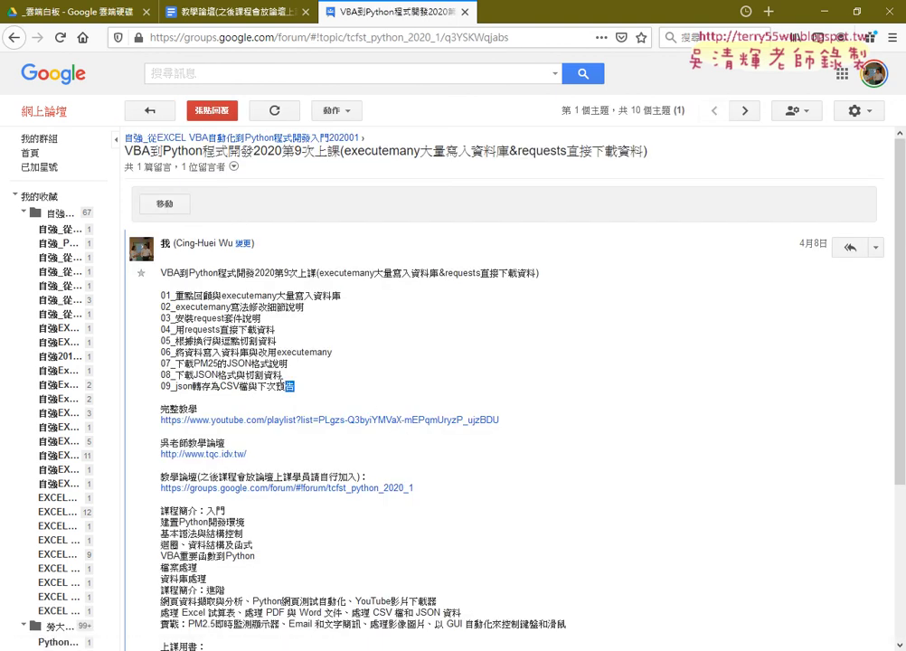
# - Select the lesson titles 01–09 and open the linked nine-video YouTube playlist in a new tab
pyautogui.moveTo(290, 386); pyautogui.dragTo(161, 294)
pyautogui.click(384, 420)
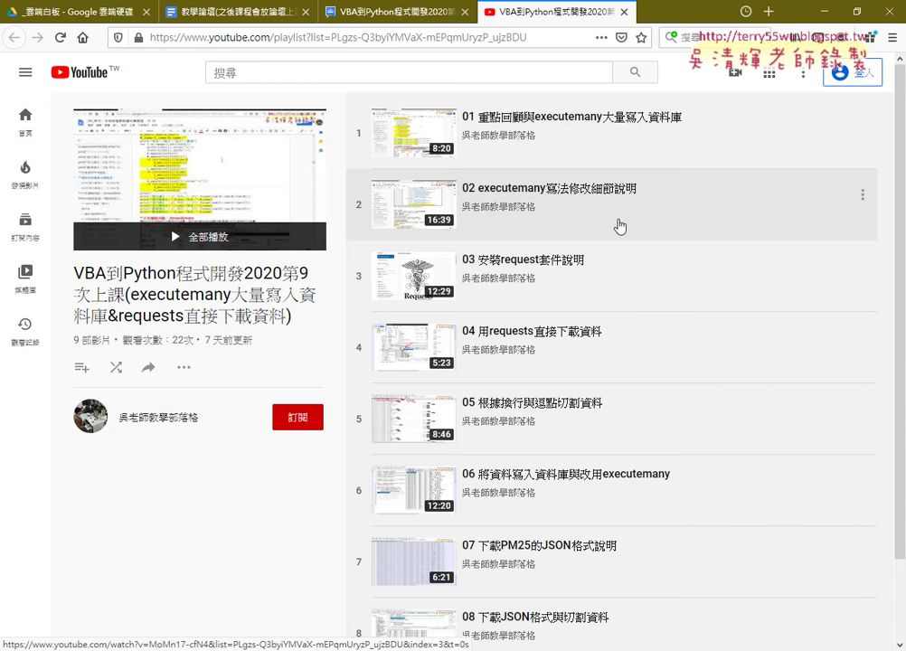
# - Close the playlist, glance at the Lesson 8 topic, then reopen the Lesson 9 post and highlight 資料庫
pyautogui.click(624, 12)
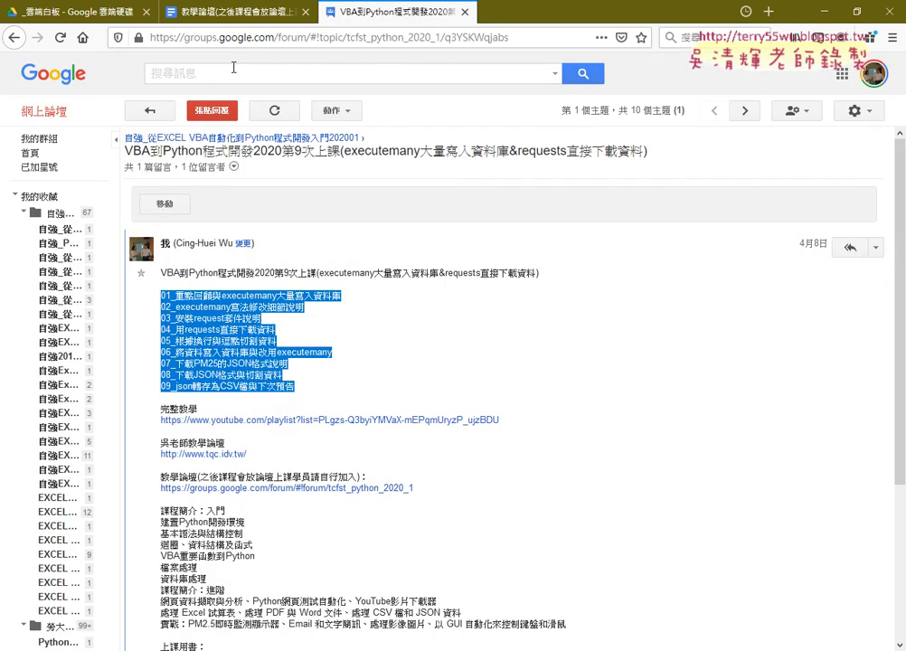
pyautogui.click(14, 37)
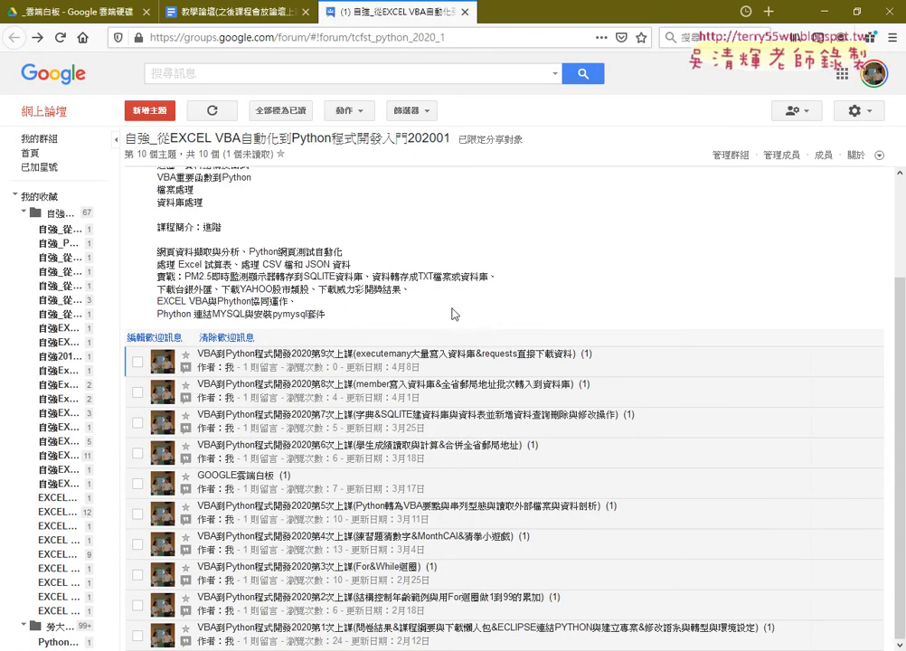
pyautogui.click(359, 394)
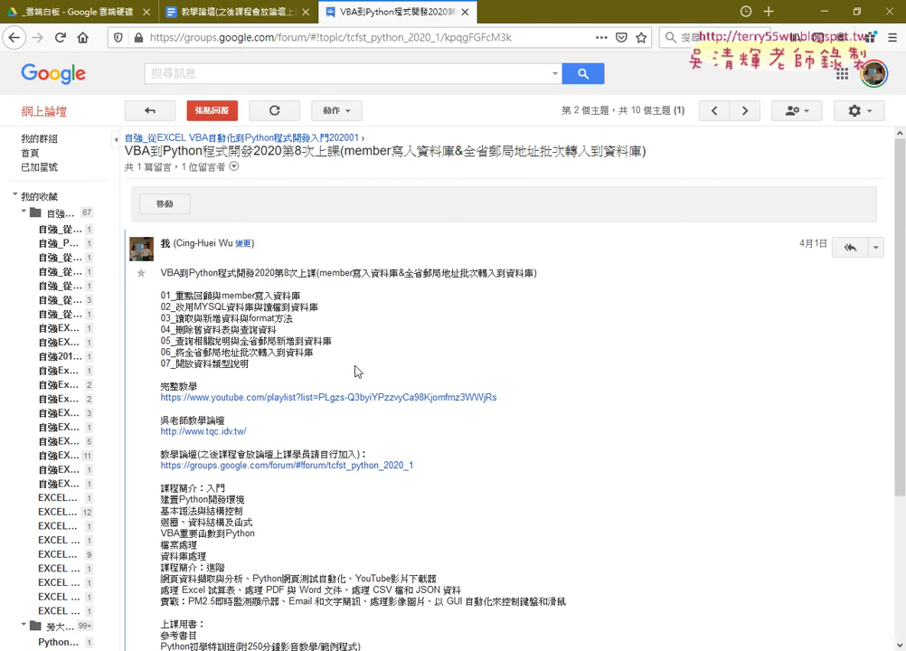
pyautogui.click(14, 38)
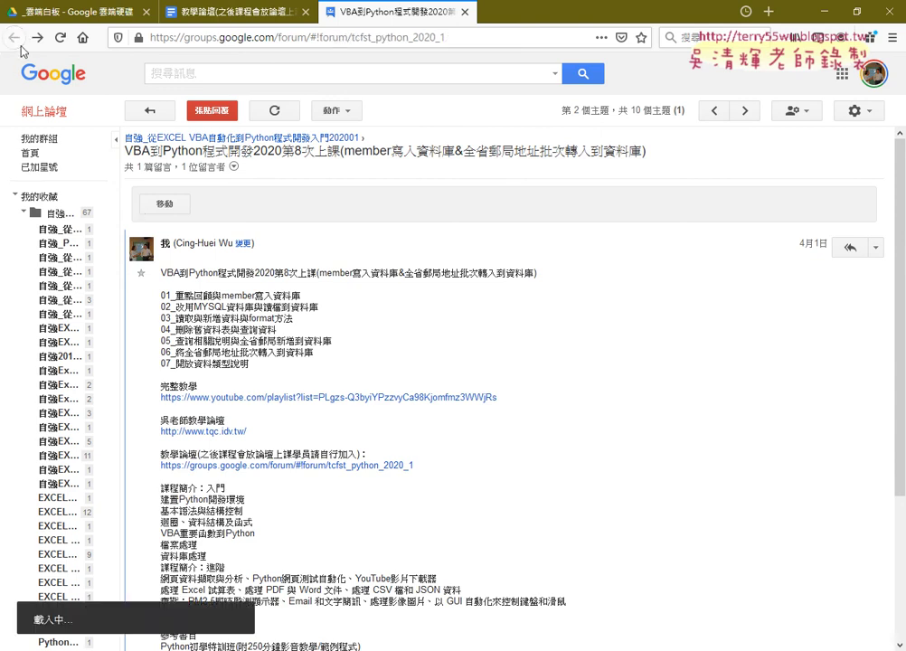
pyautogui.click(339, 366)
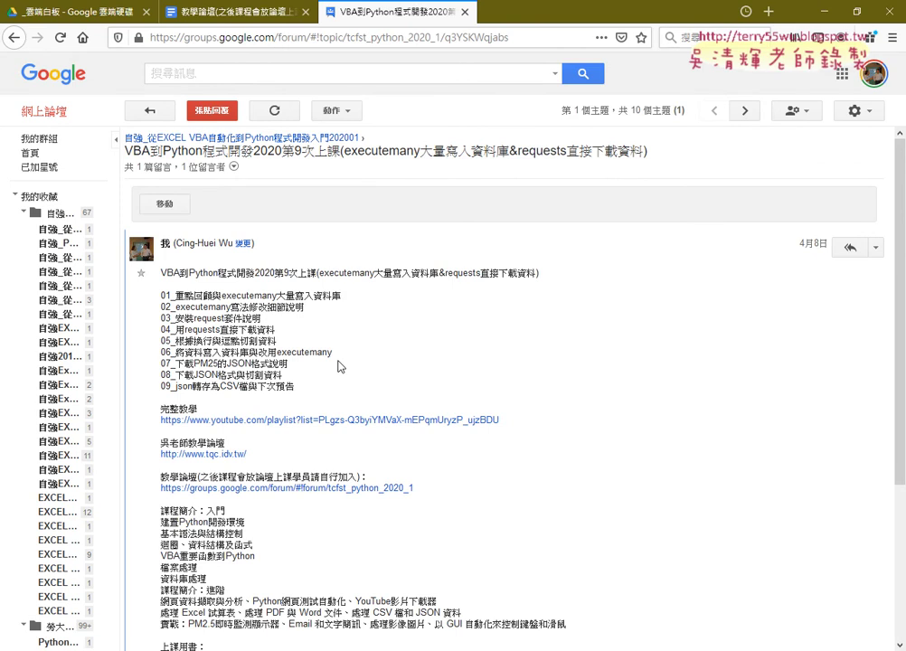
pyautogui.doubleClick(326, 296)
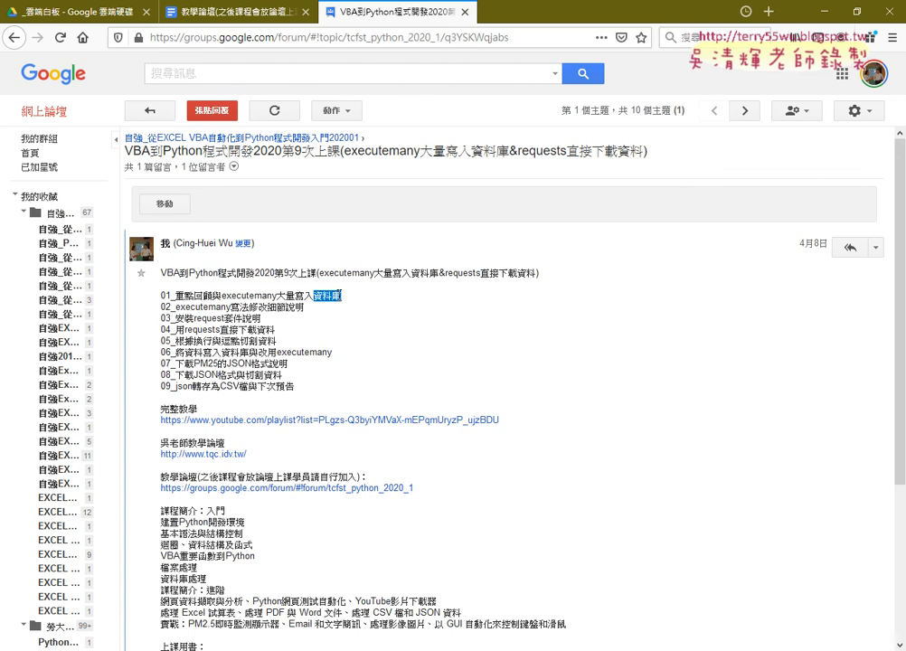
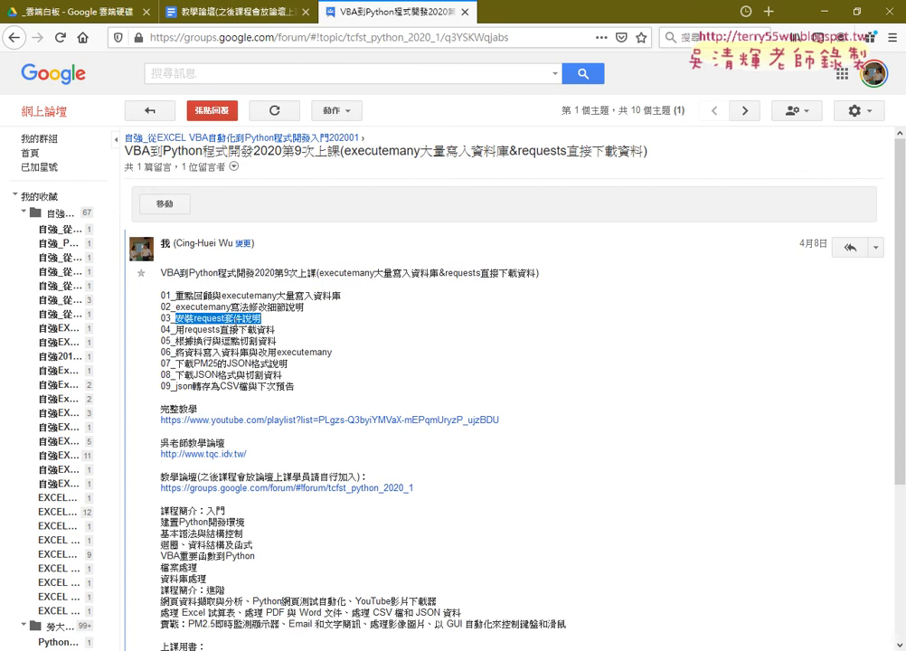
# - Open the 完整教學 YouTube playlist link from the forum post in a new tab
pyautogui.click(221, 320)
pyautogui.moveTo(194, 318); pyautogui.dragTo(244, 318)
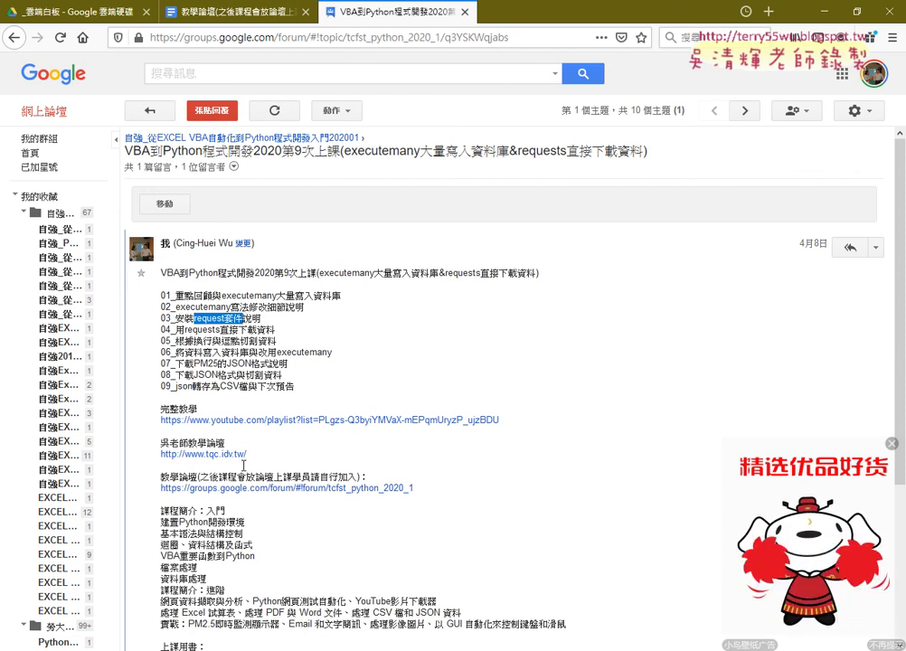
pyautogui.click(356, 420)
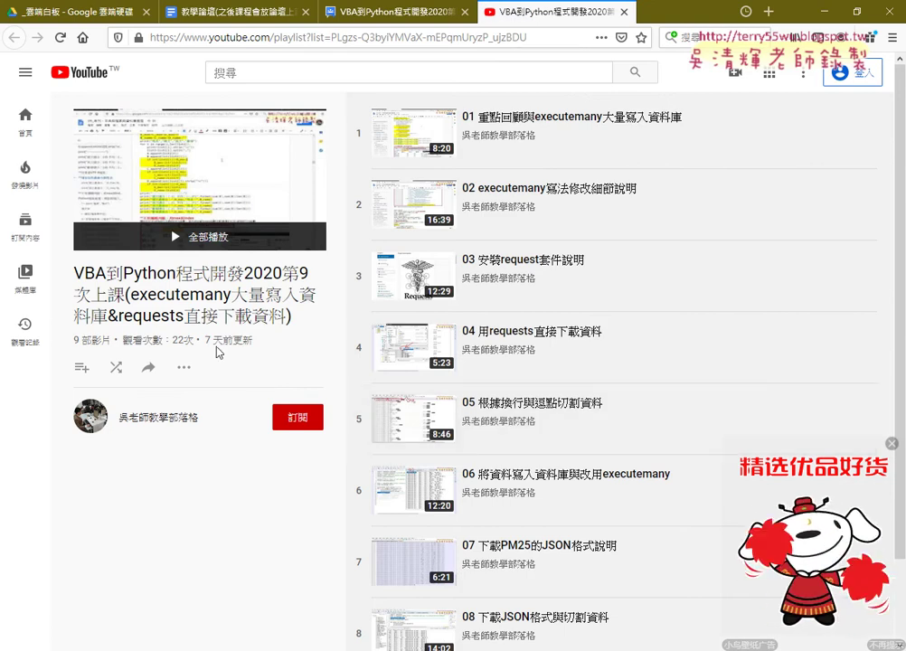
# - Close the floating ad covering the playlist, which starts with lesson 01 (8:20)
pyautogui.click(416, 41)
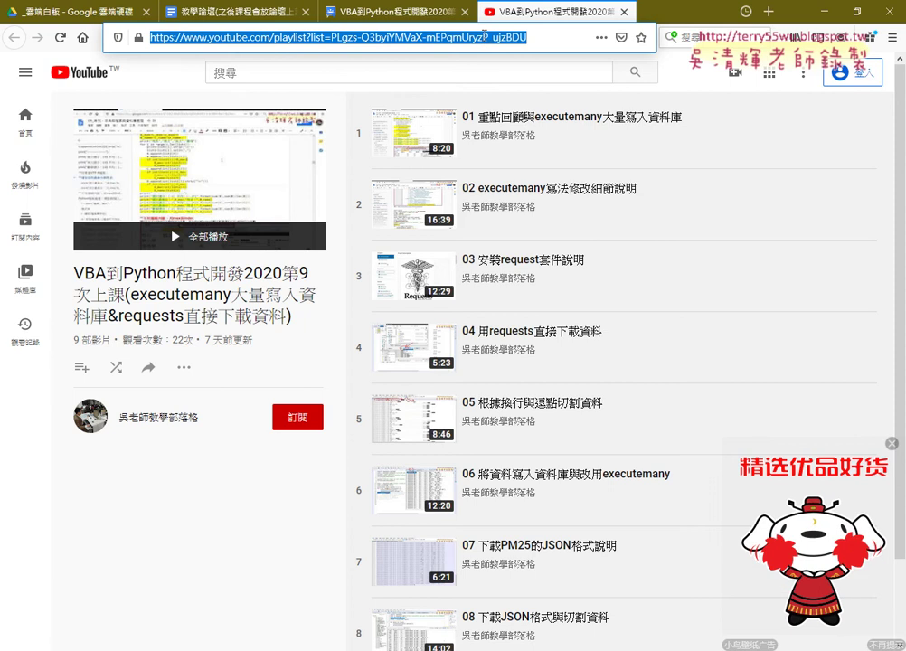
pyautogui.scroll(-2, 523, 366)
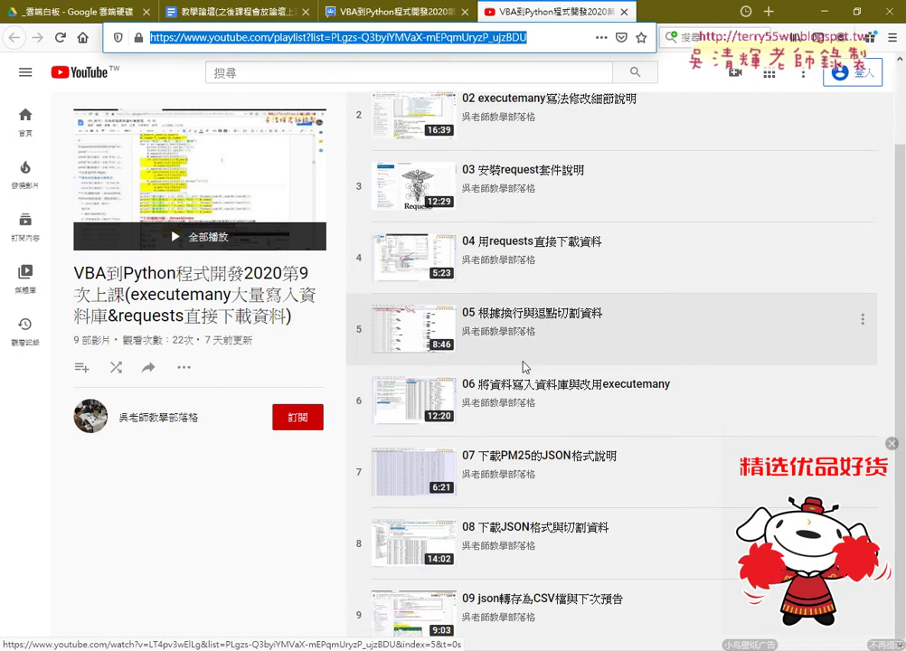
pyautogui.scroll(2, 523, 366)
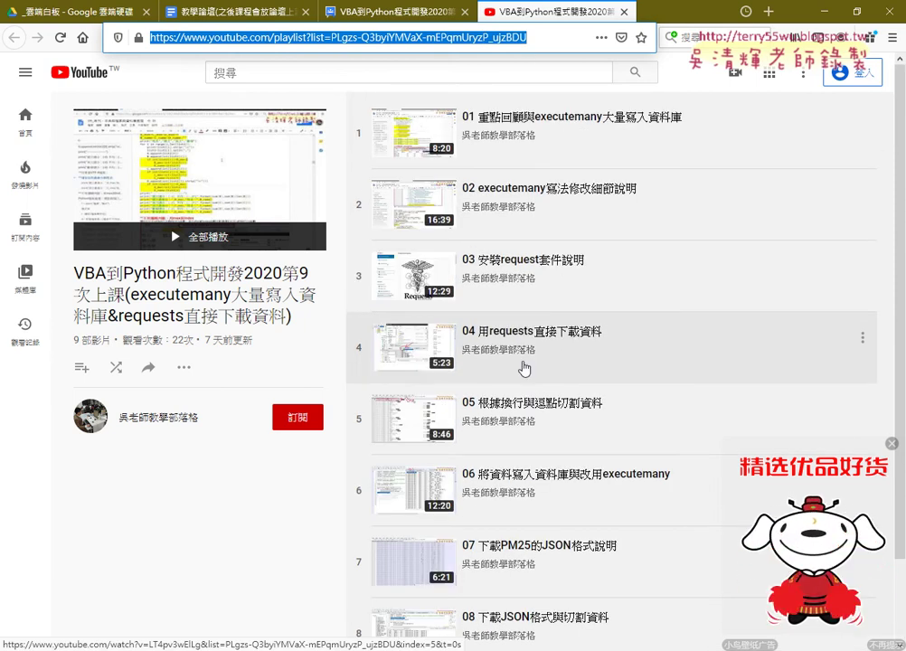
pyautogui.click(891, 443)
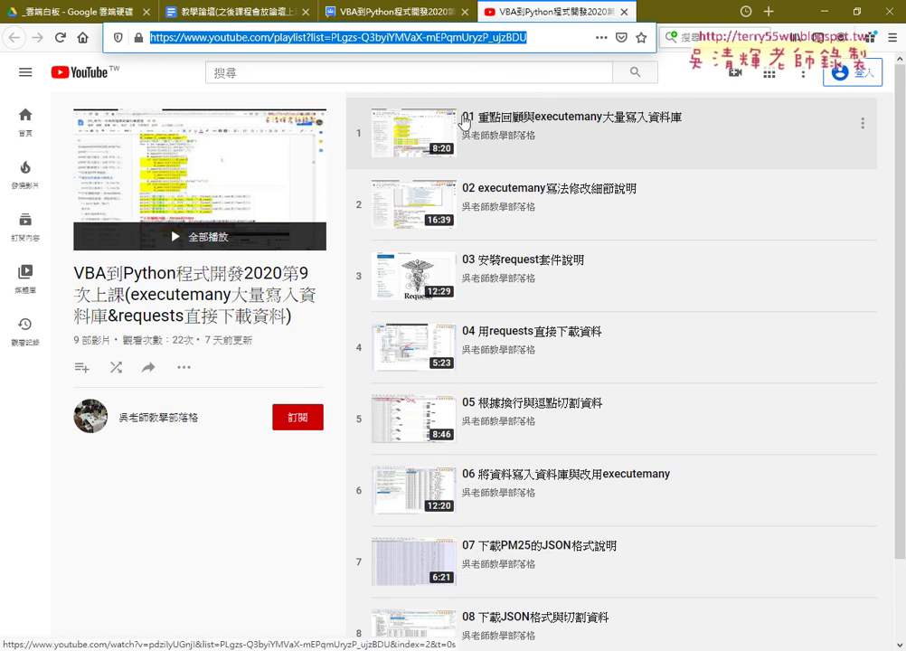
# - Play lesson 01 '重點回顧與executemany大量寫入資料庫' from the nine-video playlist
pyautogui.rightClick(596, 119)
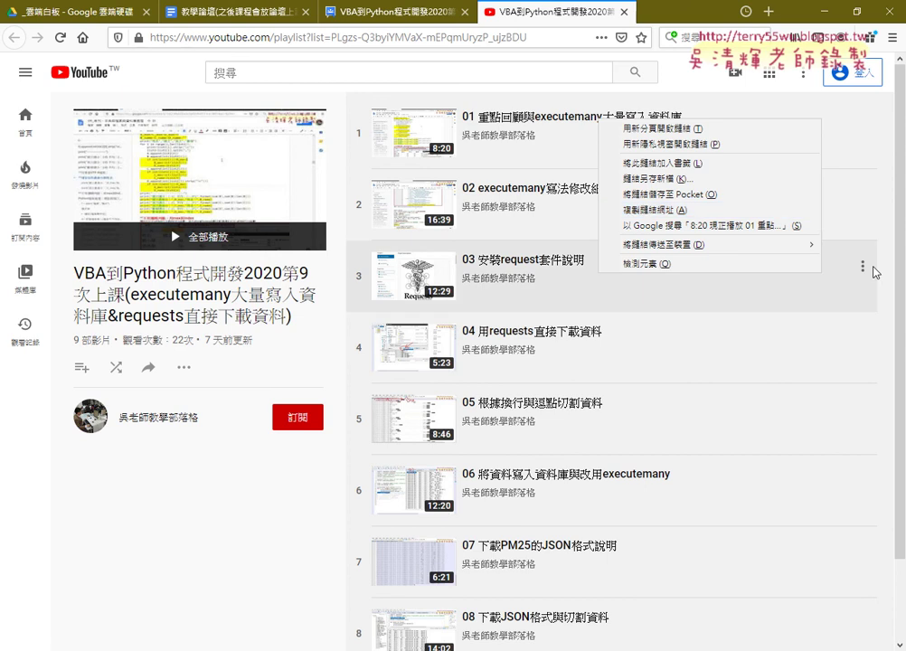
pyautogui.moveTo(898, 269); pyautogui.dragTo(903, 388)
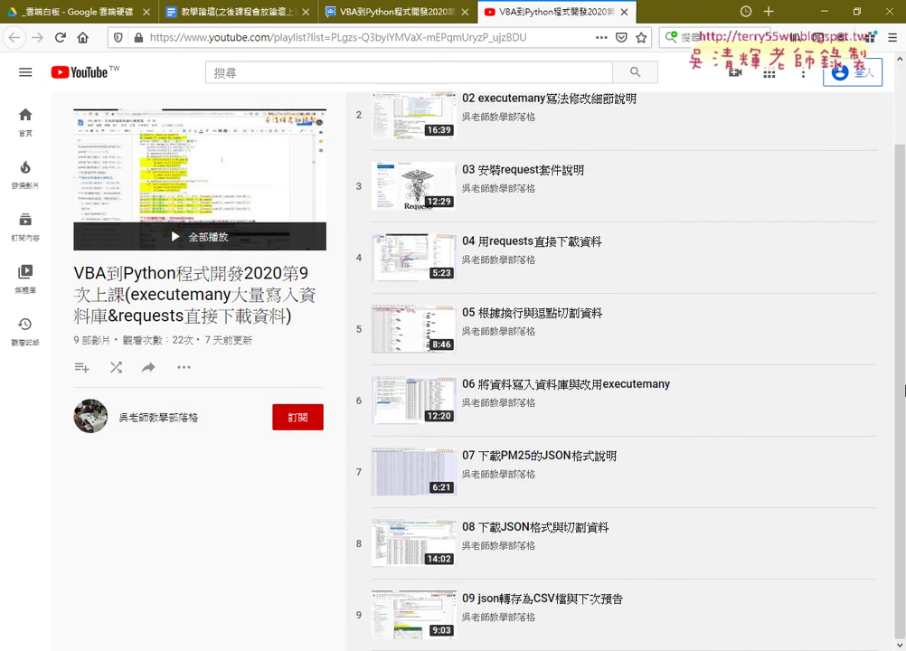
pyautogui.moveTo(904, 389); pyautogui.dragTo(904, 300)
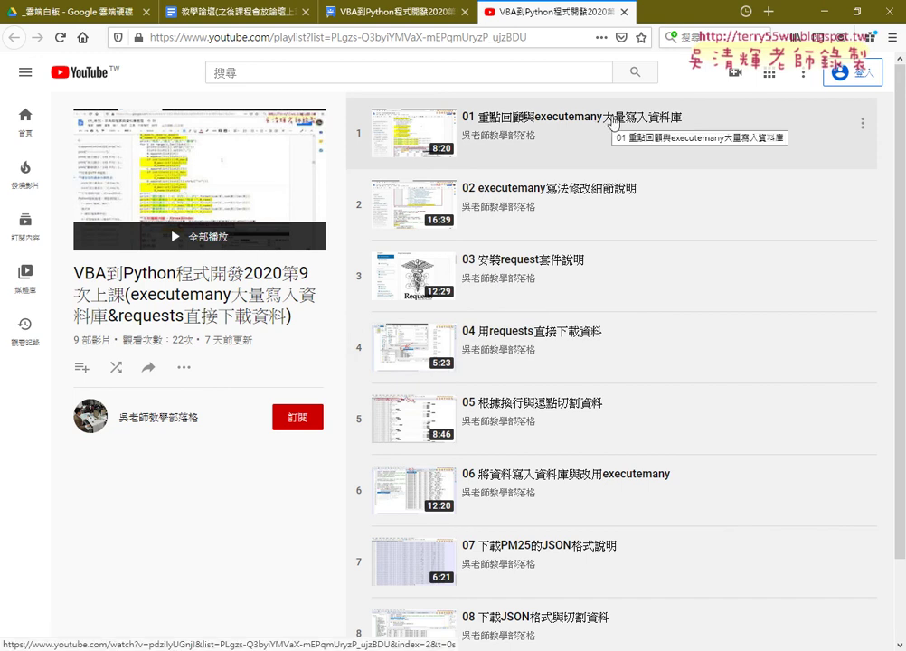
pyautogui.click(613, 124)
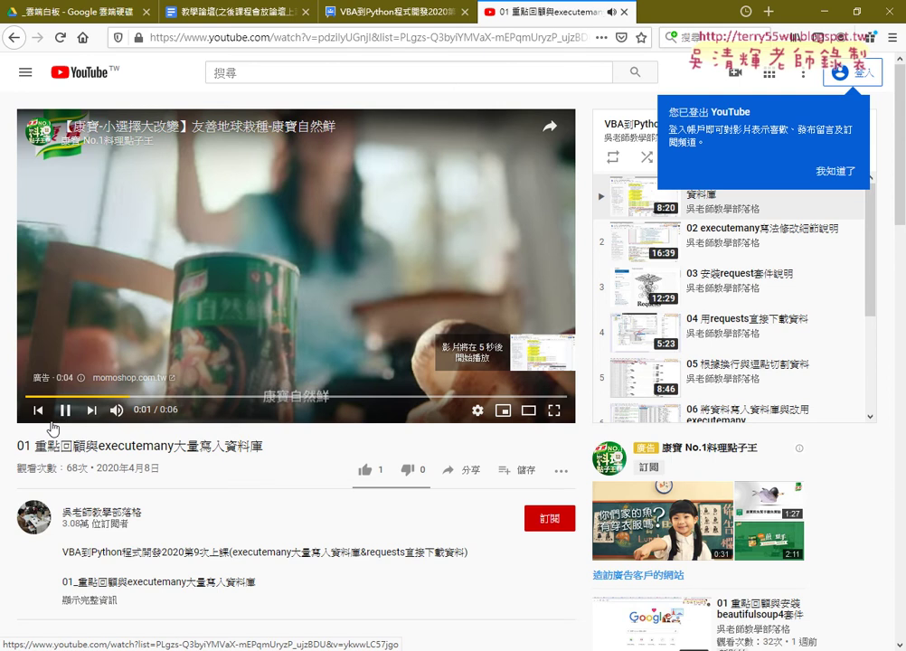
# - Pause lesson 01, go back to the course playlist, and close the ad miniplayer
pyautogui.click(78, 414)
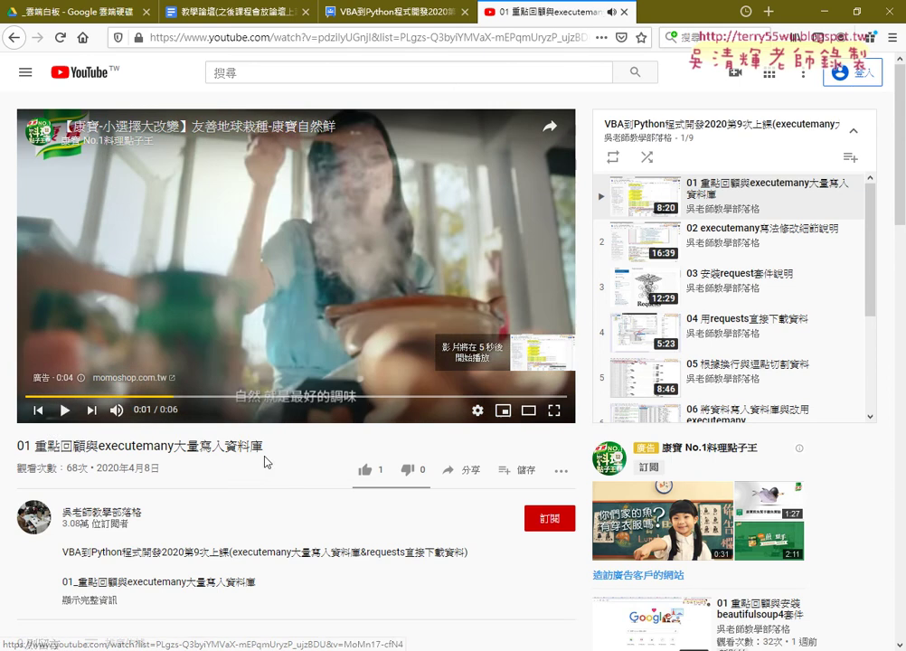
pyautogui.moveTo(263, 446); pyautogui.dragTo(13, 456)
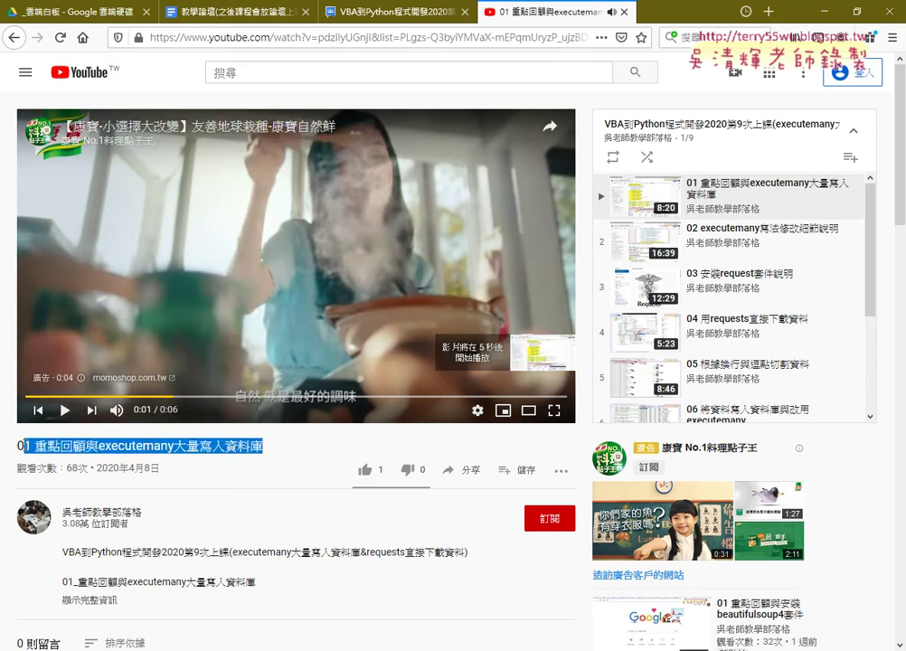
pyautogui.click(304, 37)
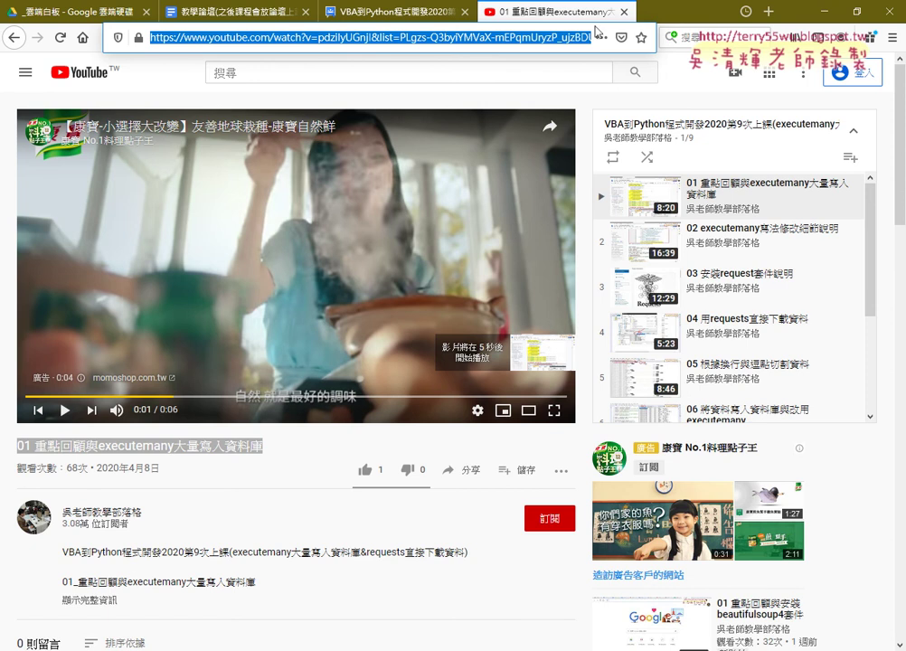
pyautogui.click(13, 40)
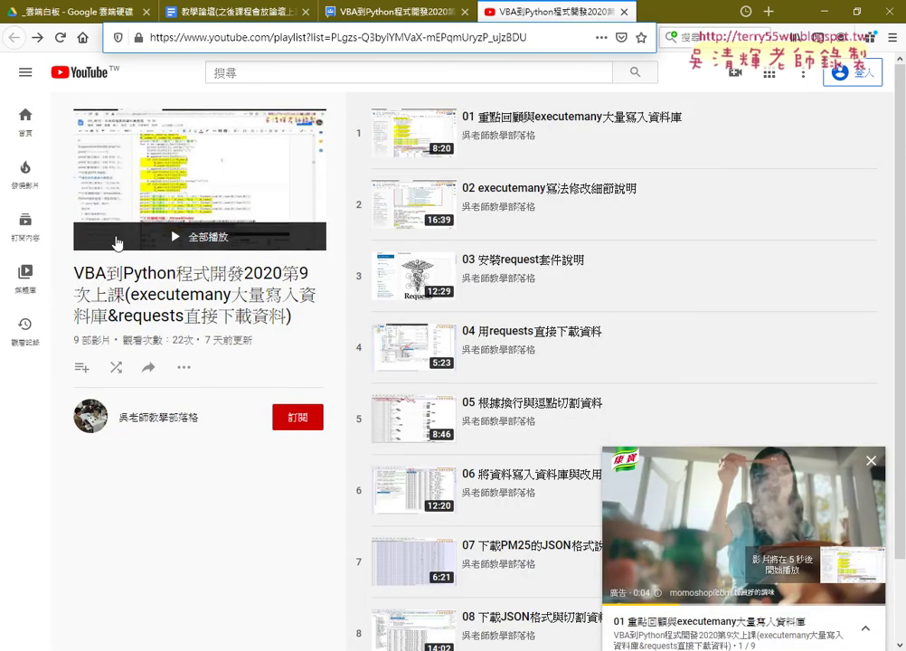
pyautogui.click(876, 469)
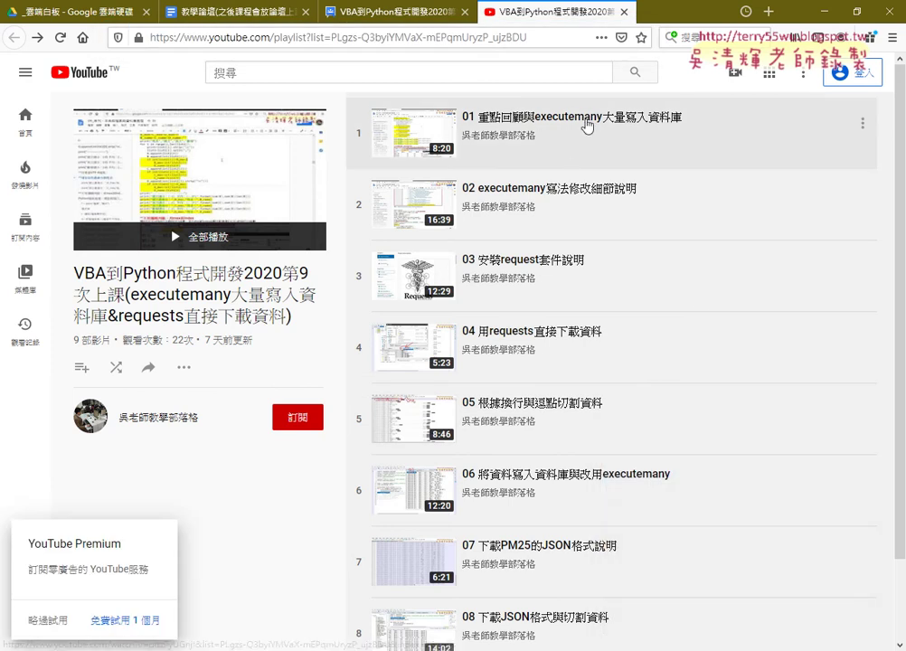
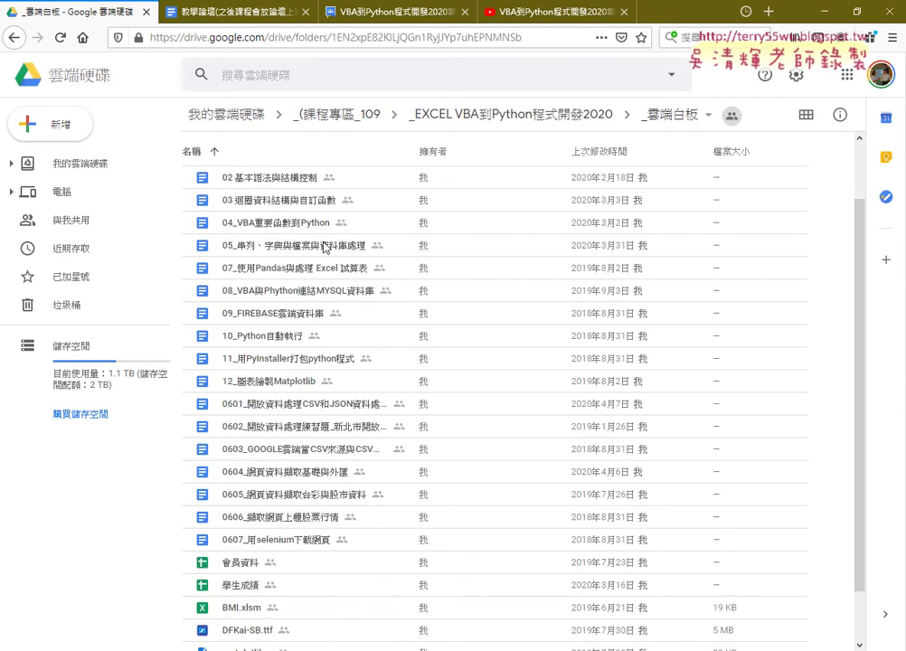
# - Open the 0604_網頁資料擷取基礎與外匯 lesson, then the 0601 CSV/JSON lesson document from Drive
pyautogui.click(292, 411)
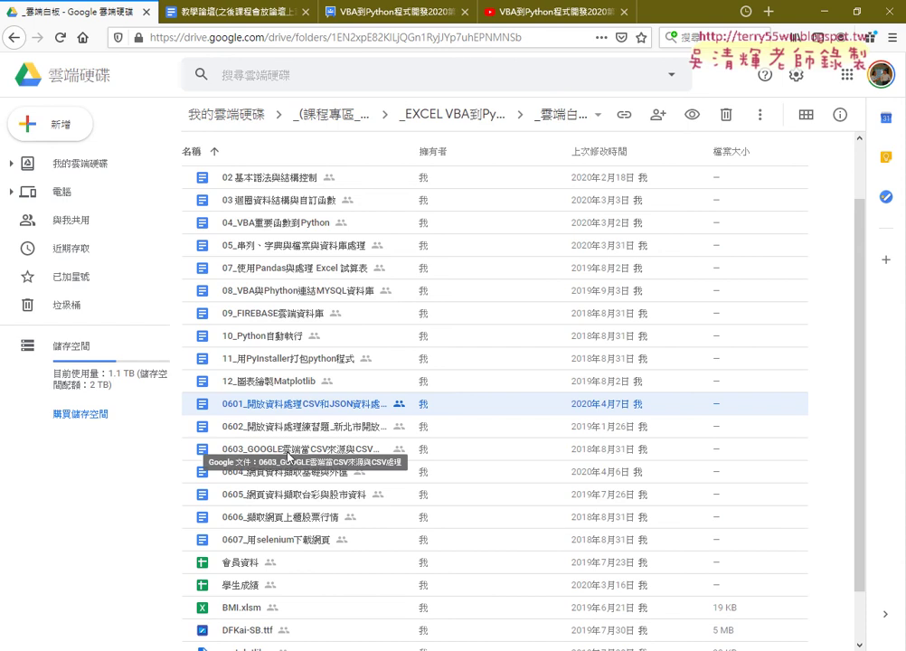
pyautogui.click(279, 477)
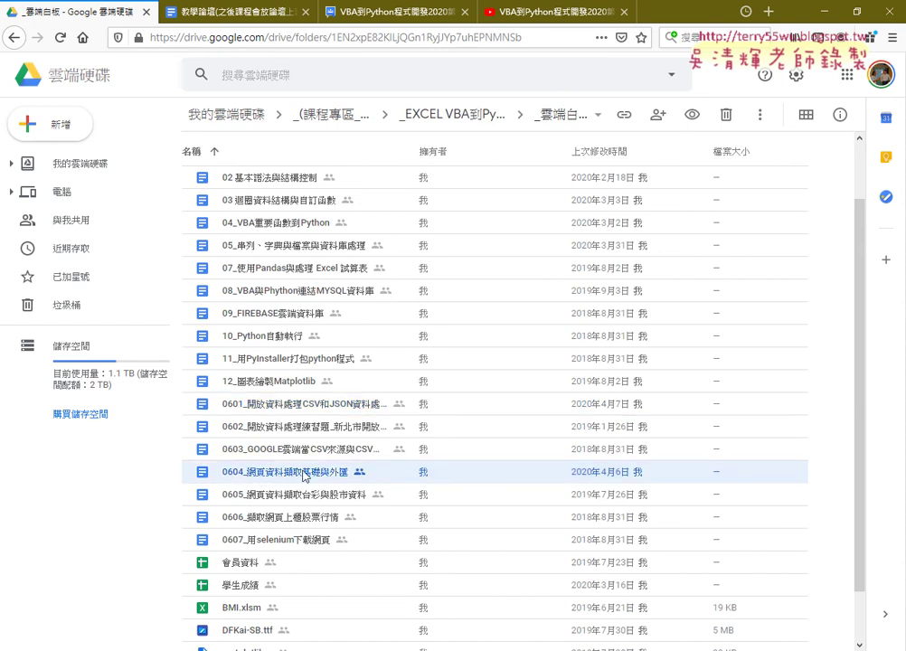
pyautogui.doubleClick(302, 471)
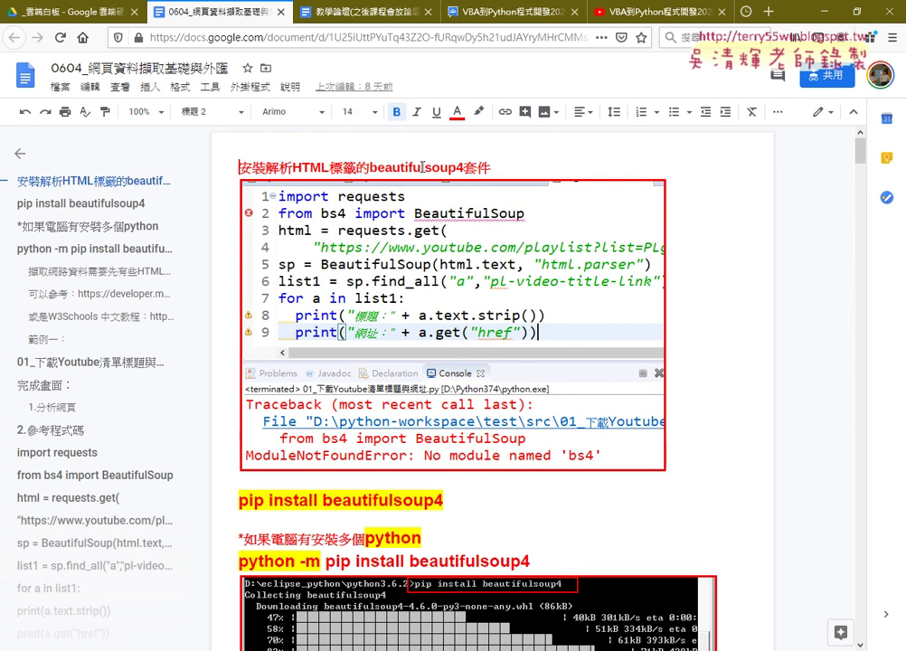
pyautogui.click(82, 13)
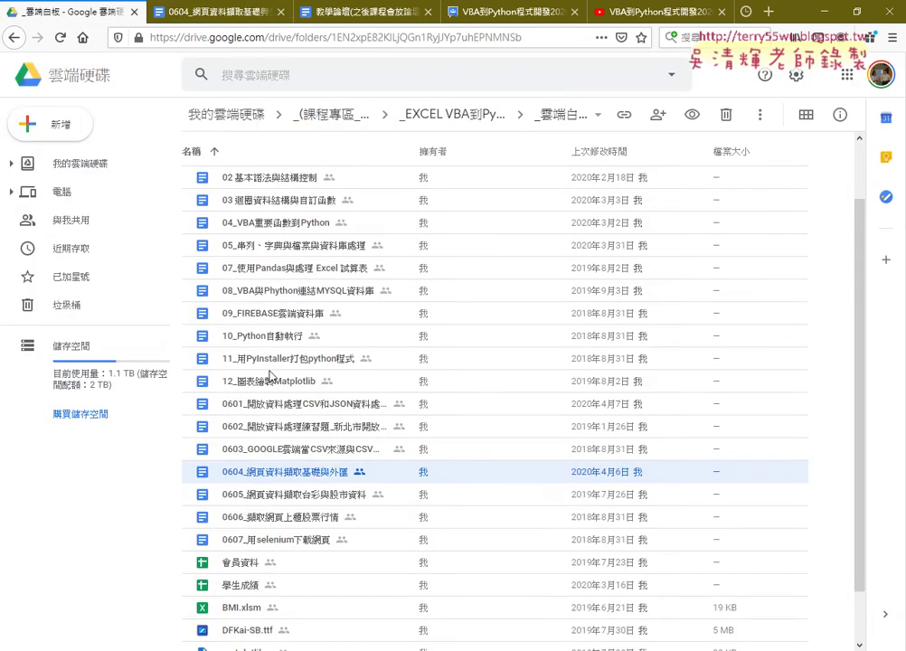
pyautogui.doubleClick(262, 411)
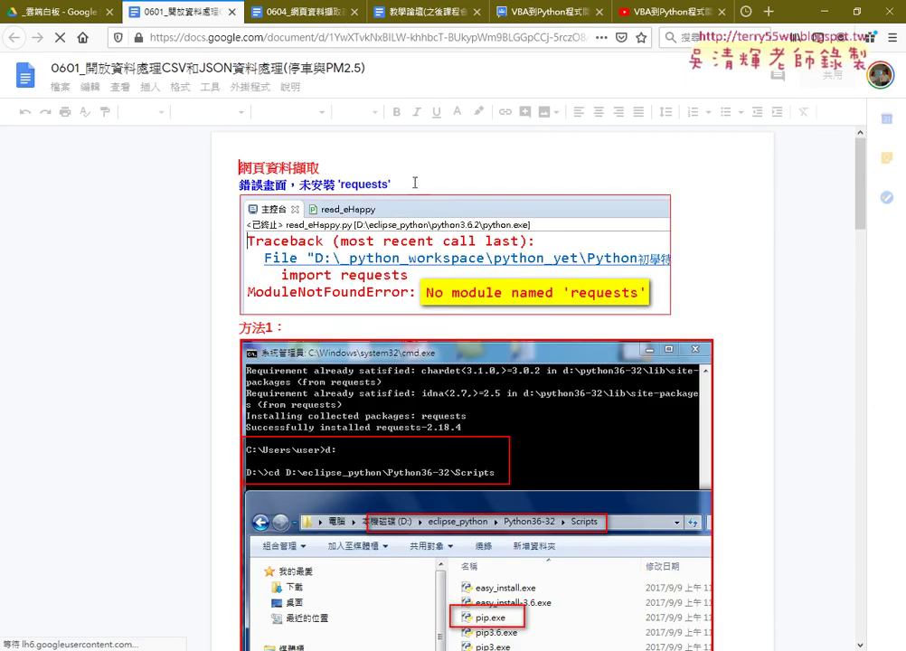
pyautogui.tripleClick(401, 186)
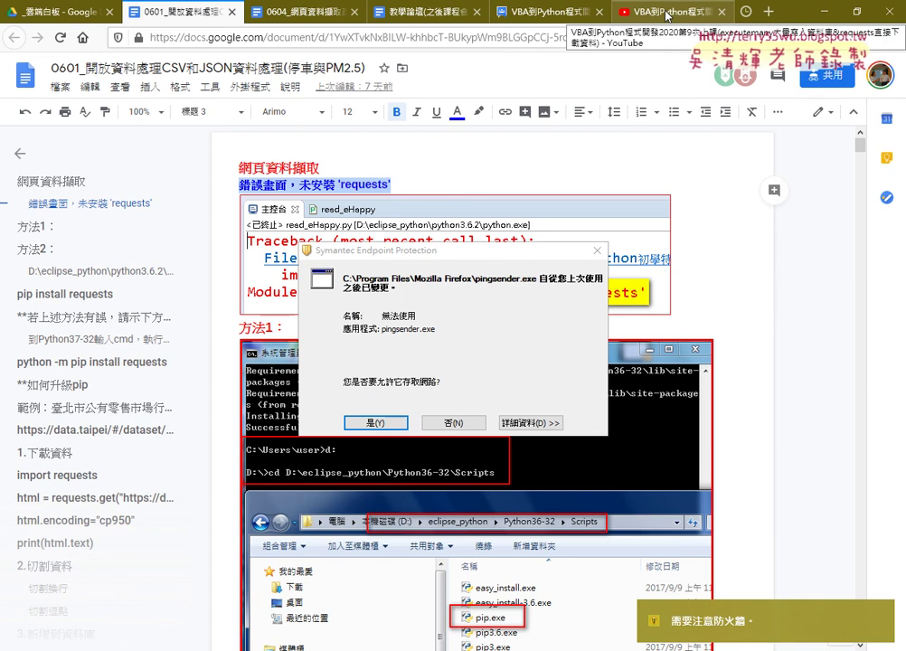
# - On the YouTube playlist, decline the Symantec prompt and view the selected title's source
pyautogui.click(667, 17)
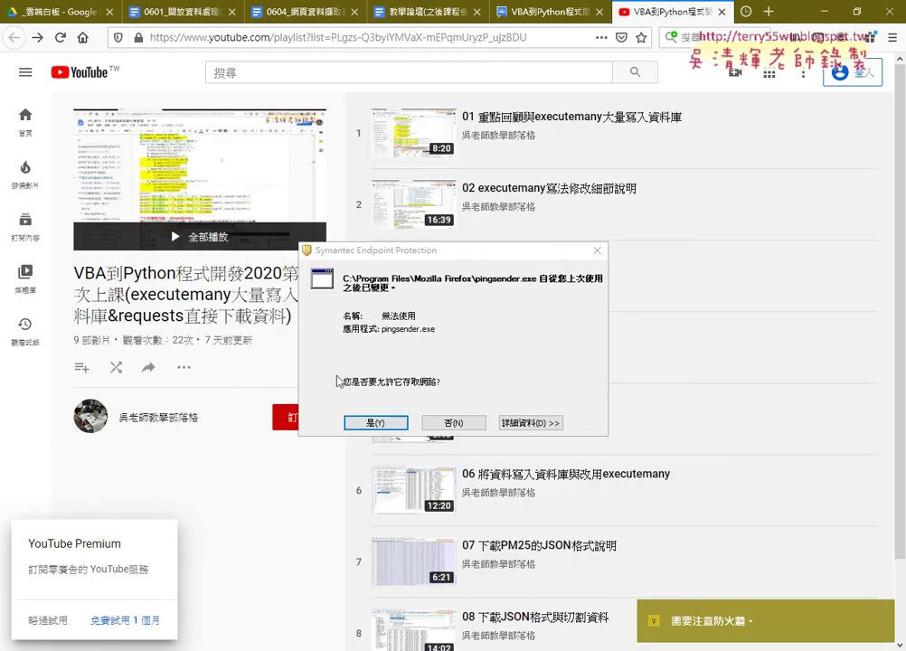
pyautogui.click(449, 429)
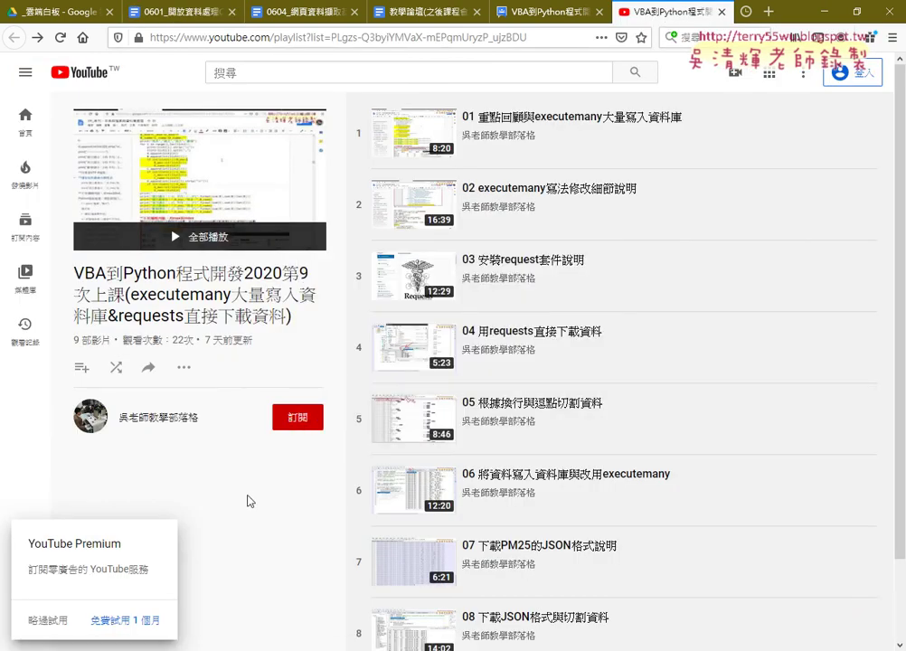
pyautogui.rightClick(249, 498)
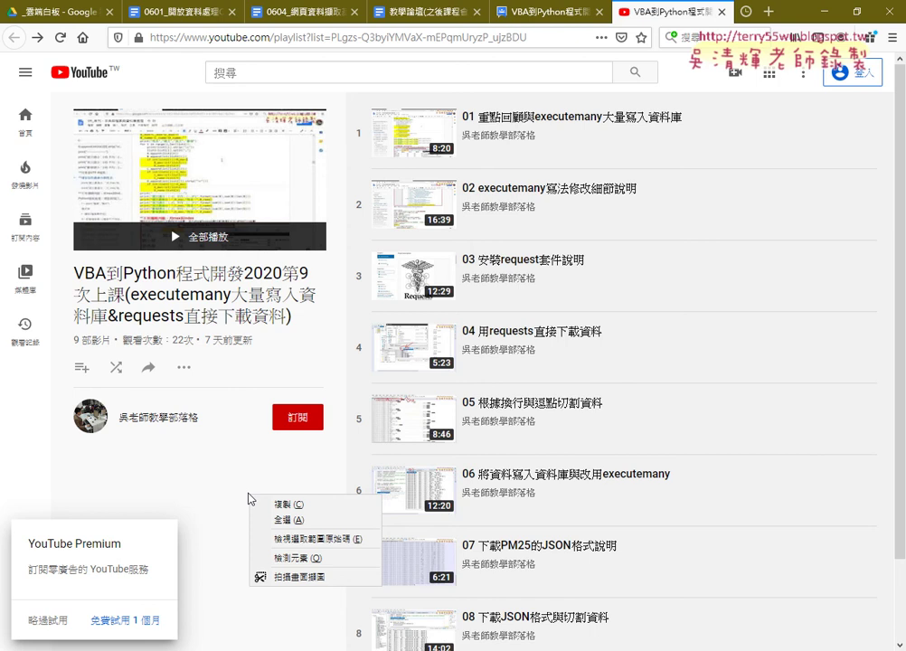
pyautogui.click(338, 542)
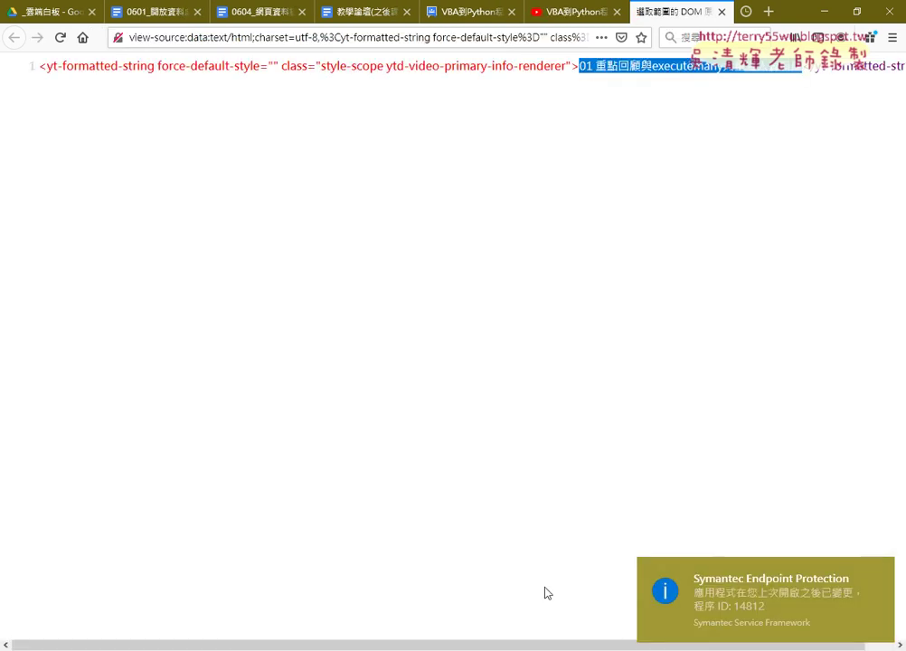
# - Wrap long lines in the selection source, close it, and view the whole playlist page's source
pyautogui.click(517, 531)
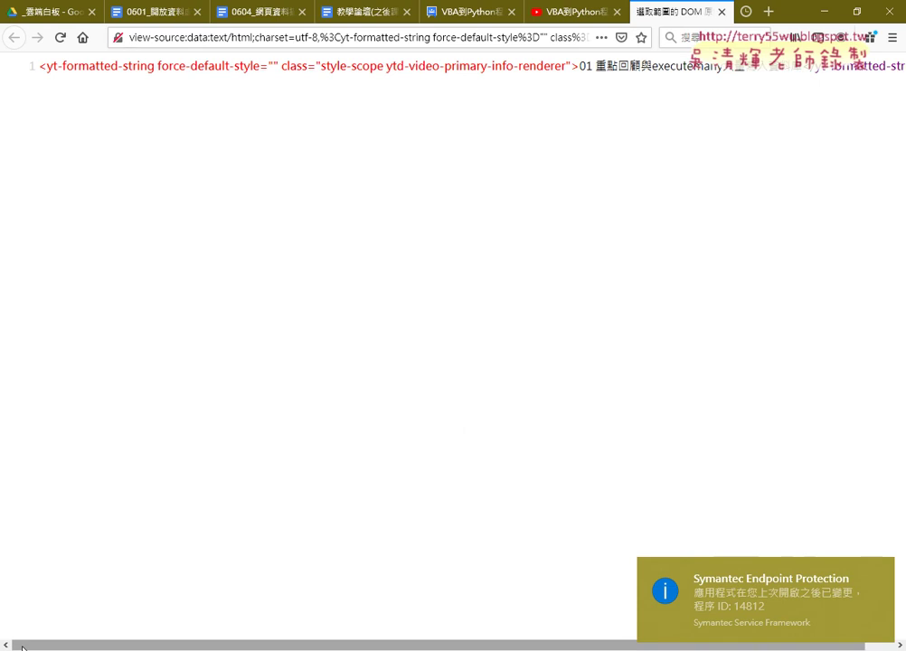
pyautogui.moveTo(22, 647); pyautogui.dragTo(50, 647)
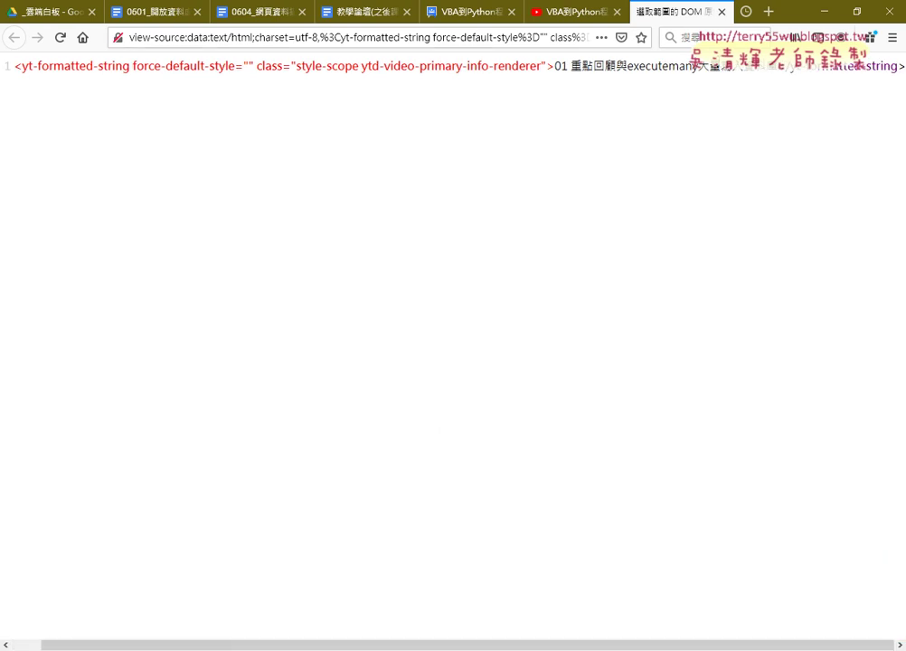
pyautogui.moveTo(571, 66); pyautogui.dragTo(898, 66)
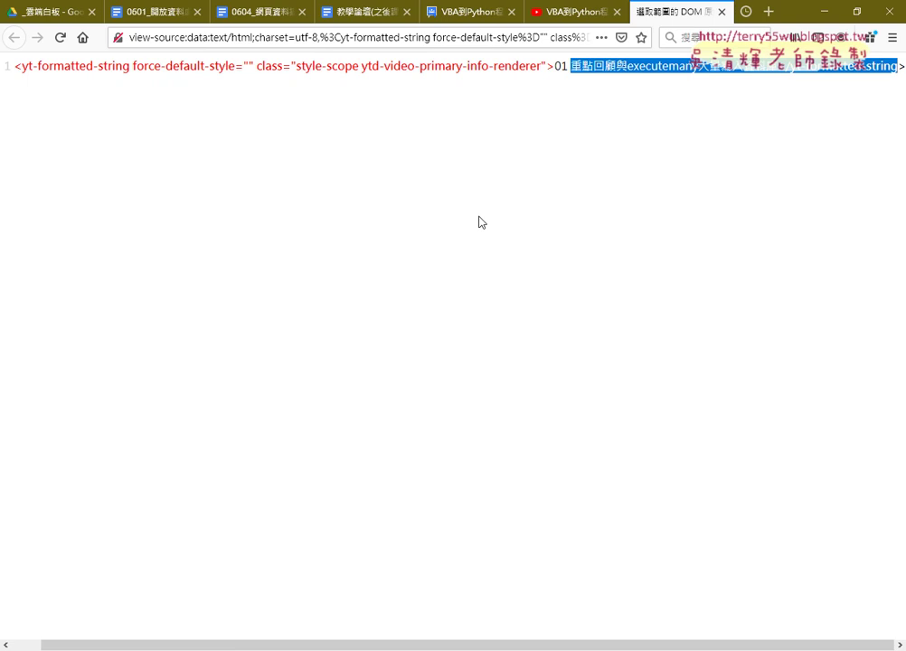
pyautogui.rightClick(377, 227)
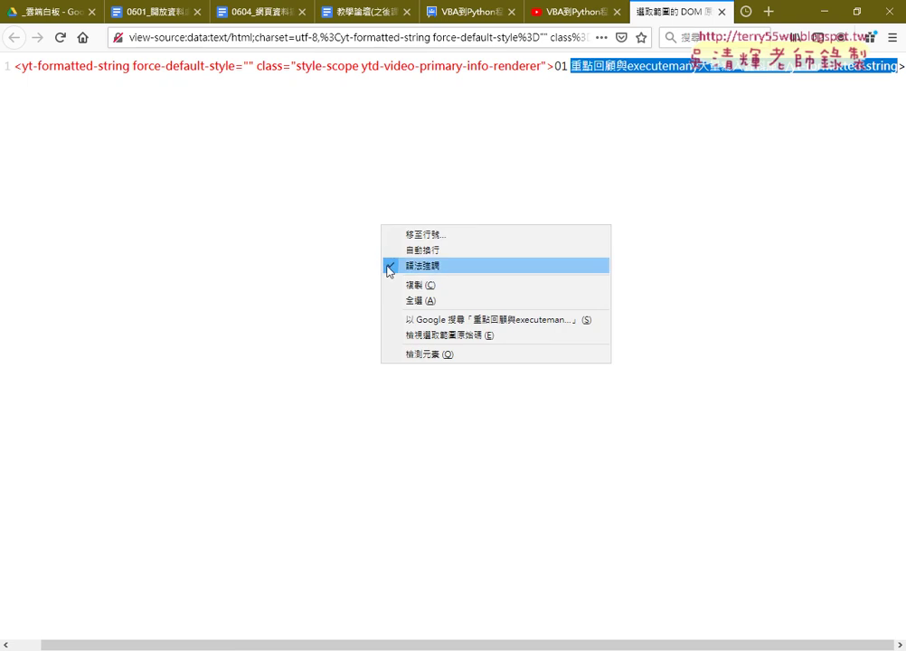
pyautogui.click(392, 249)
pyautogui.click(390, 253)
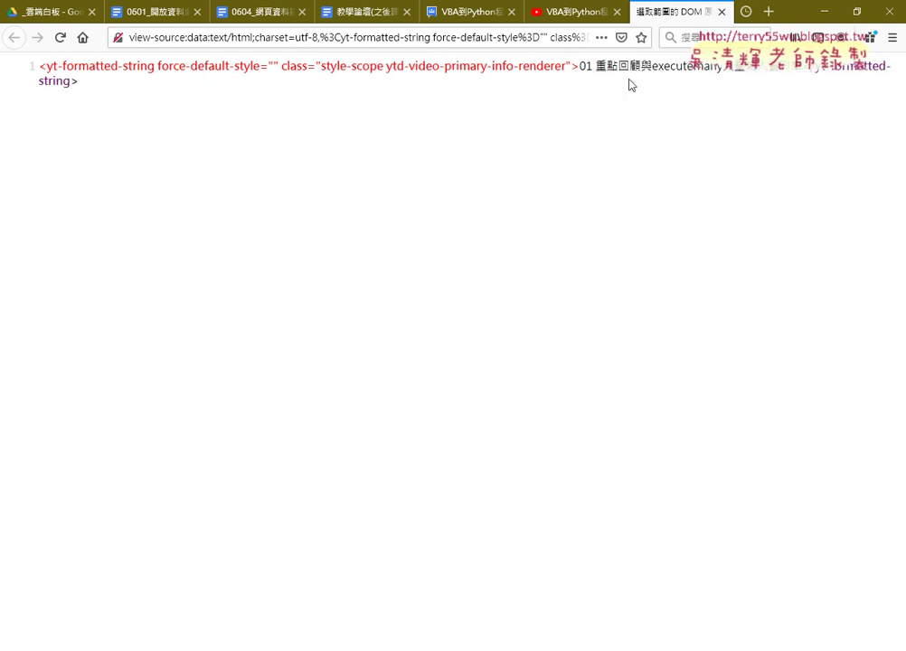
pyautogui.click(721, 12)
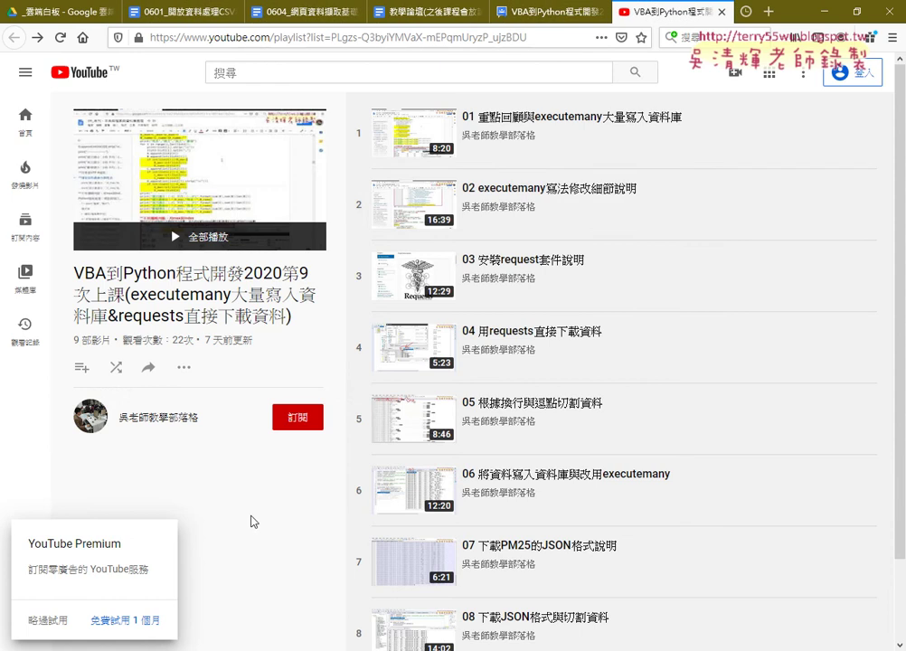
pyautogui.rightClick(340, 377)
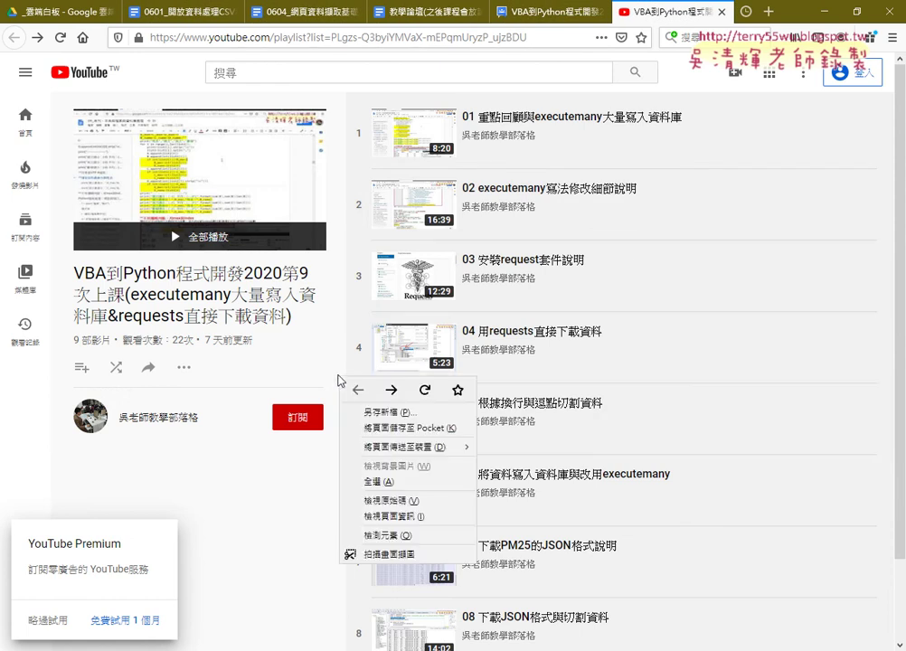
pyautogui.click(388, 500)
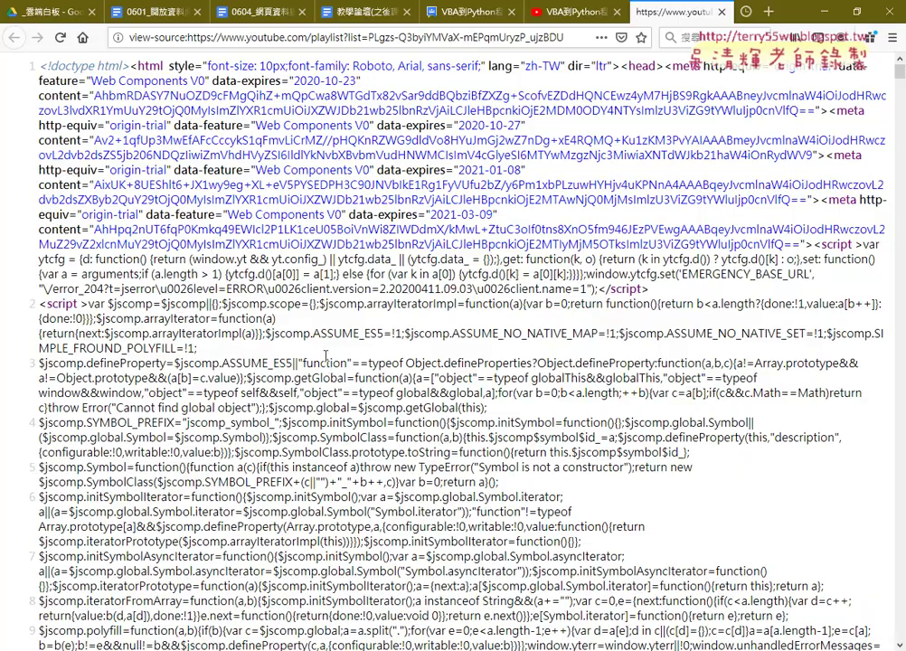
# - Scroll down the playlist page source to the serializedExperimentFlags player configuration
pyautogui.scroll(-8, 325, 355)
pyautogui.scroll(-10, 326, 355)
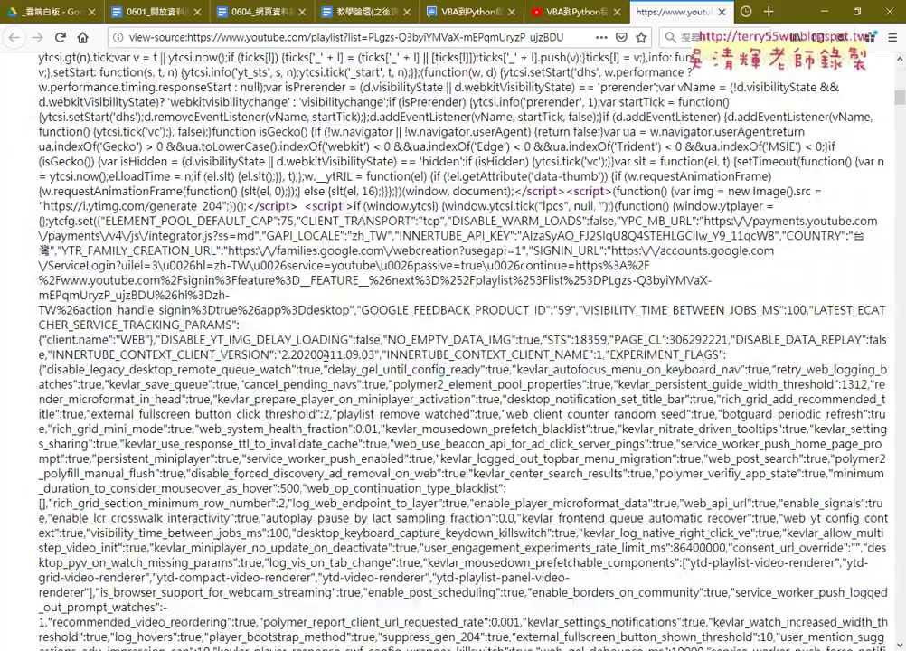
pyautogui.scroll(-10, 325, 355)
pyautogui.scroll(-10, 325, 355)
pyautogui.scroll(-10, 326, 355)
pyautogui.scroll(-5, 325, 356)
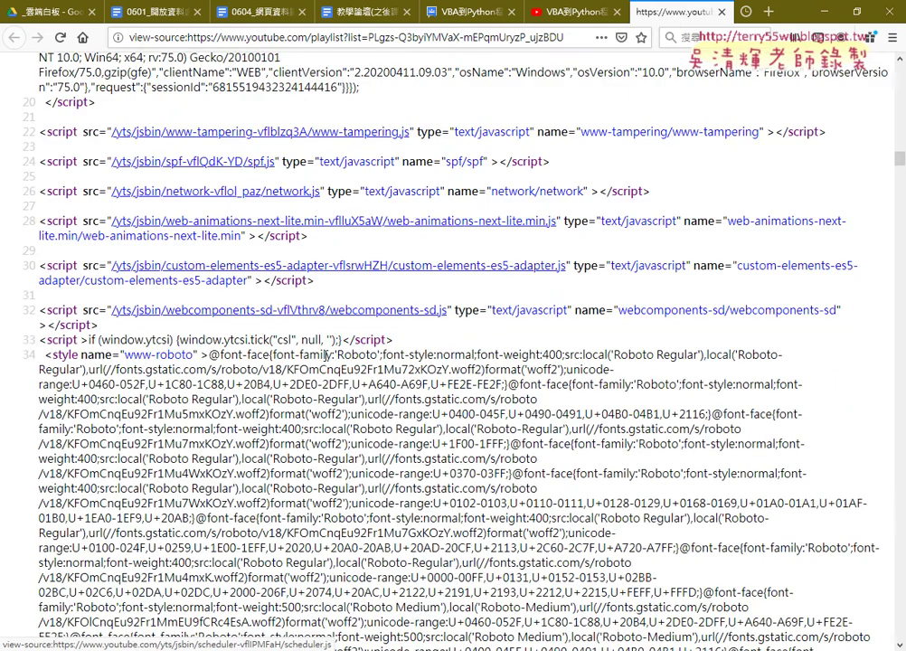
pyautogui.scroll(-5, 326, 355)
pyautogui.scroll(-8, 326, 356)
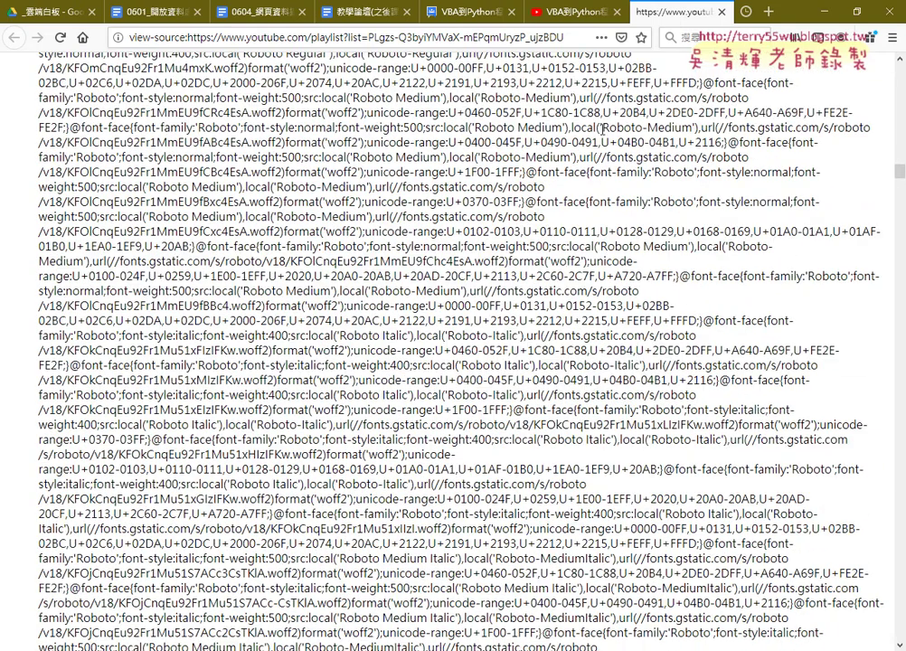
pyautogui.click(565, 12)
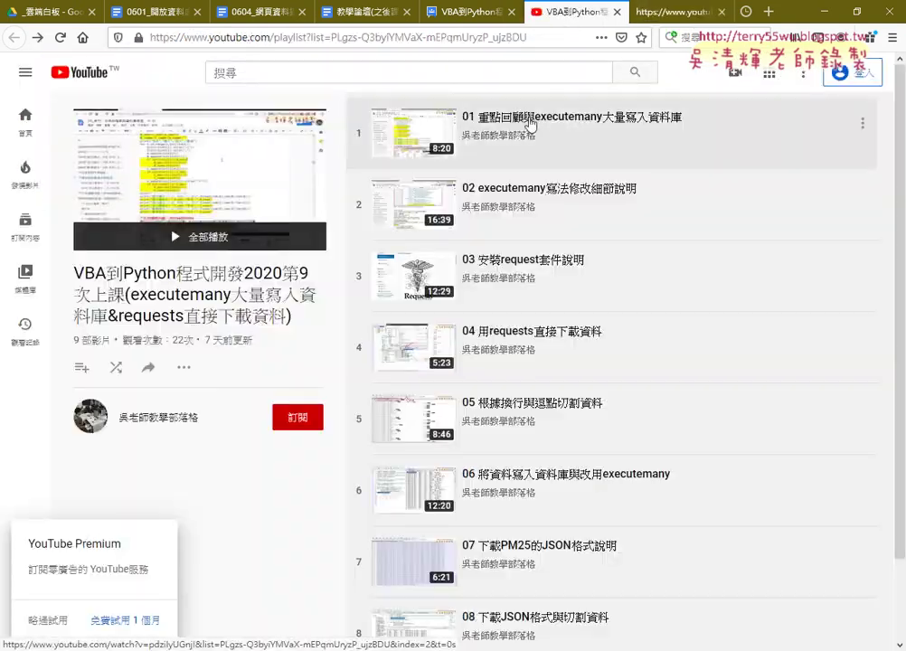
pyautogui.click(670, 9)
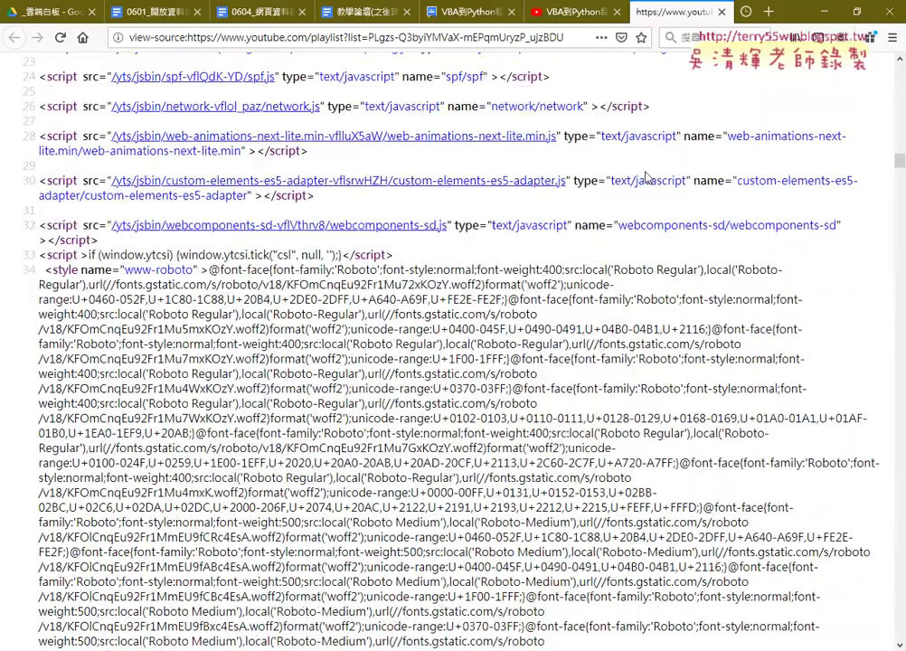
pyautogui.scroll(10, 645, 169)
pyautogui.scroll(-10, 645, 169)
pyautogui.scroll(-10, 644, 169)
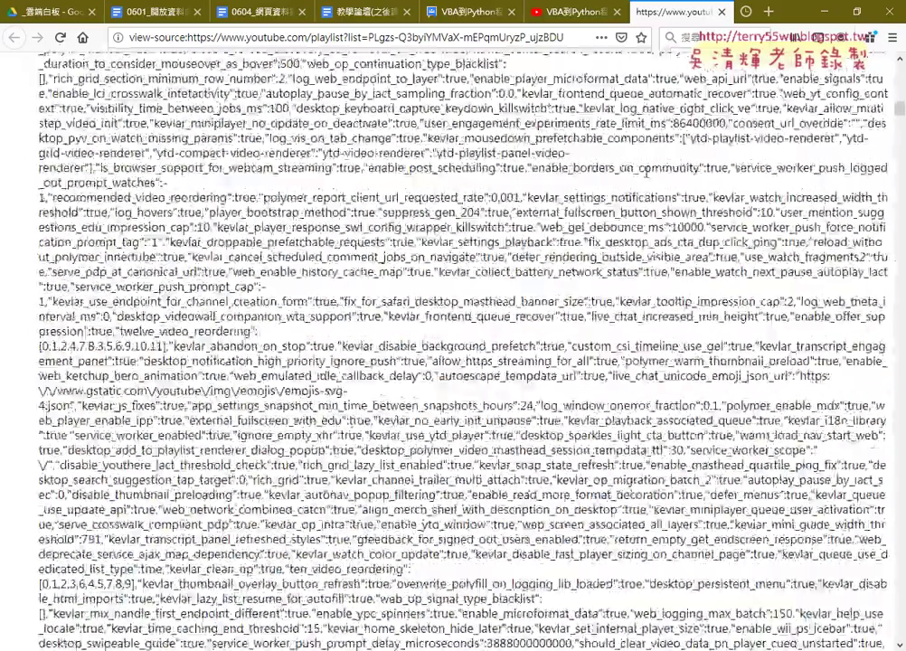
pyautogui.scroll(-10, 651, 177)
pyautogui.scroll(-10, 661, 187)
pyautogui.scroll(-10, 661, 187)
pyautogui.scroll(-10, 661, 187)
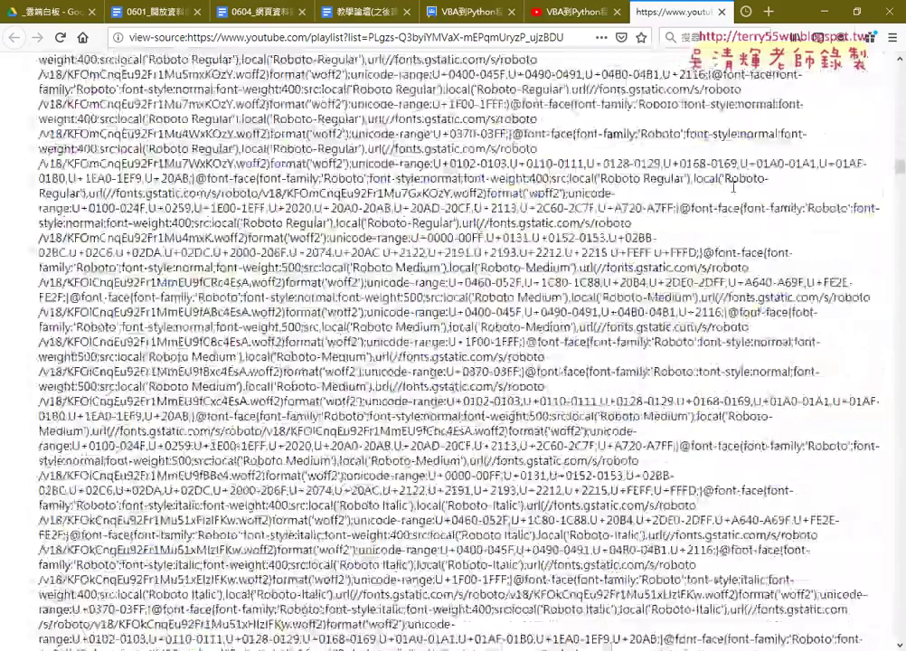
pyautogui.scroll(-5, 661, 187)
pyautogui.scroll(-10, 661, 187)
pyautogui.scroll(-10, 660, 188)
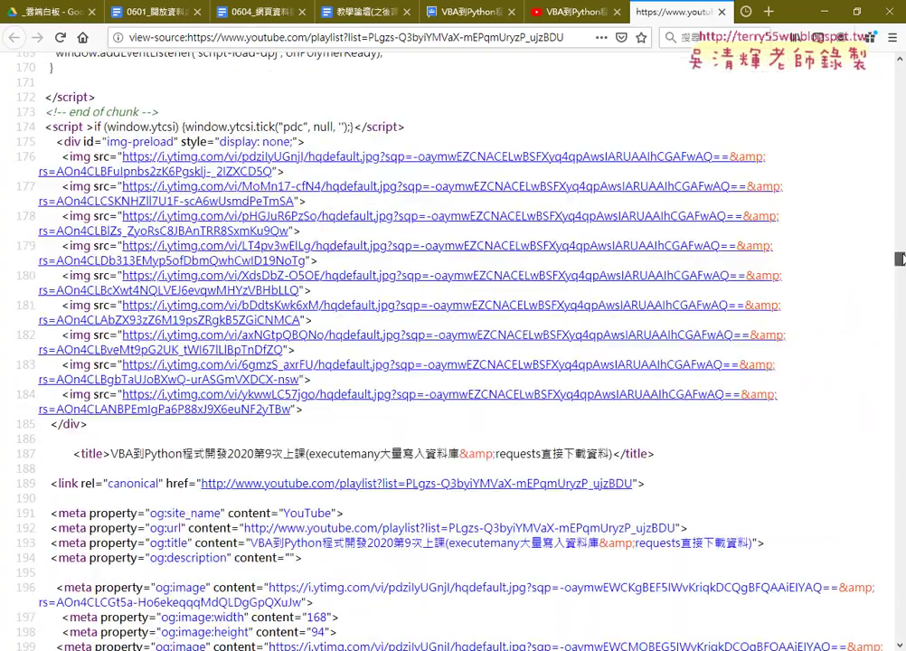
pyautogui.scroll(-10, 661, 187)
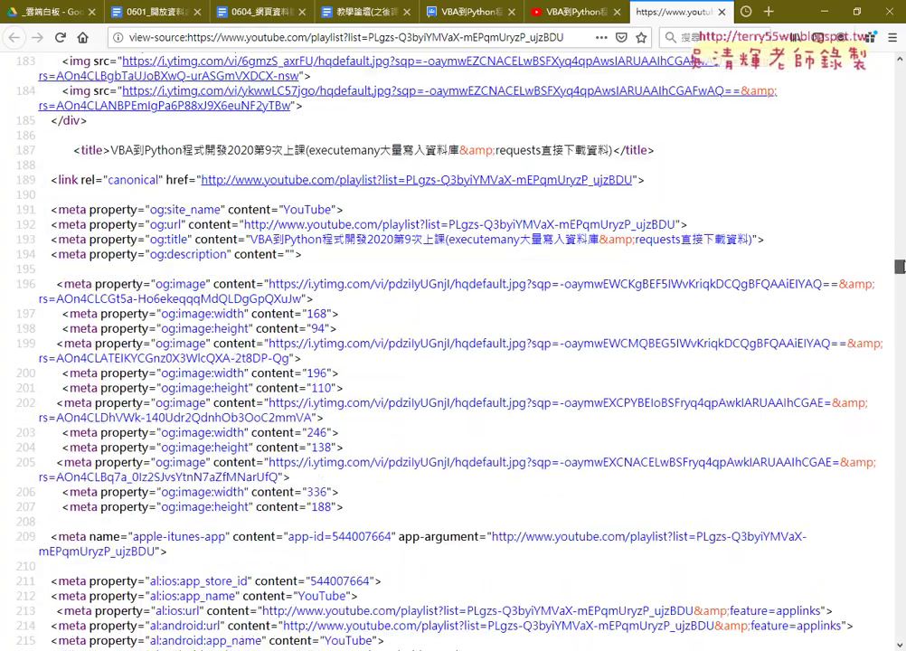
pyautogui.scroll(-2, 660, 187)
pyautogui.scroll(-5, 661, 187)
pyautogui.scroll(-8, 661, 187)
pyautogui.scroll(-6, 661, 187)
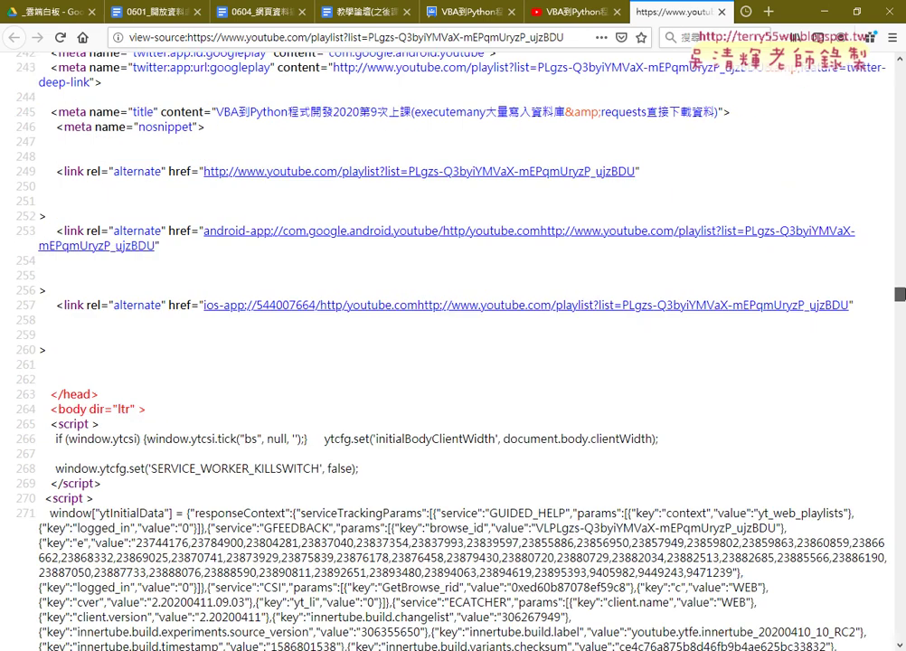
pyautogui.scroll(-6, 661, 187)
pyautogui.scroll(-4, 660, 187)
pyautogui.scroll(-5, 661, 187)
pyautogui.scroll(-5, 661, 187)
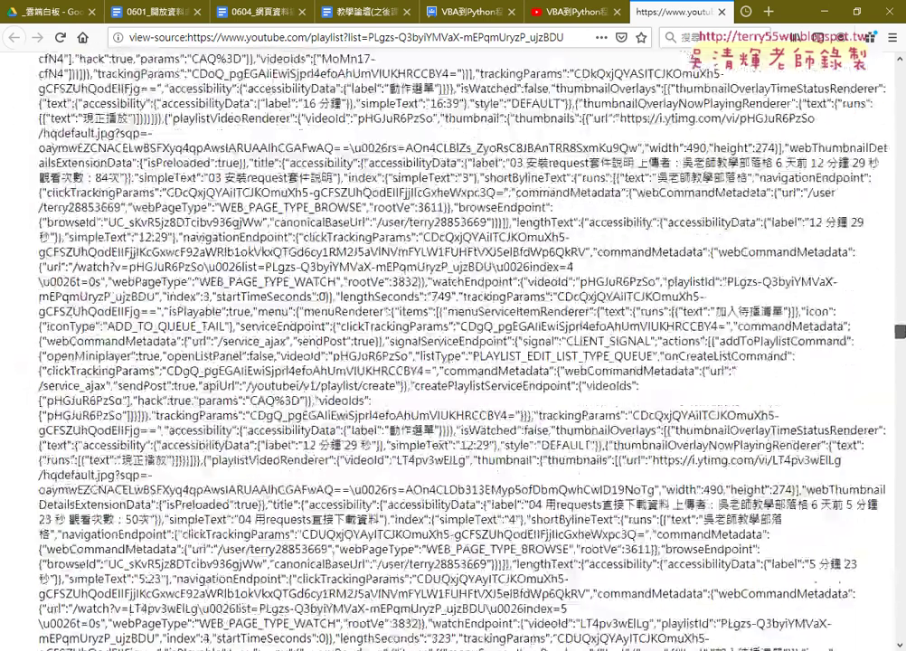
pyautogui.scroll(-5, 661, 187)
pyautogui.scroll(-5, 661, 187)
pyautogui.scroll(-5, 661, 187)
pyautogui.scroll(-5, 660, 187)
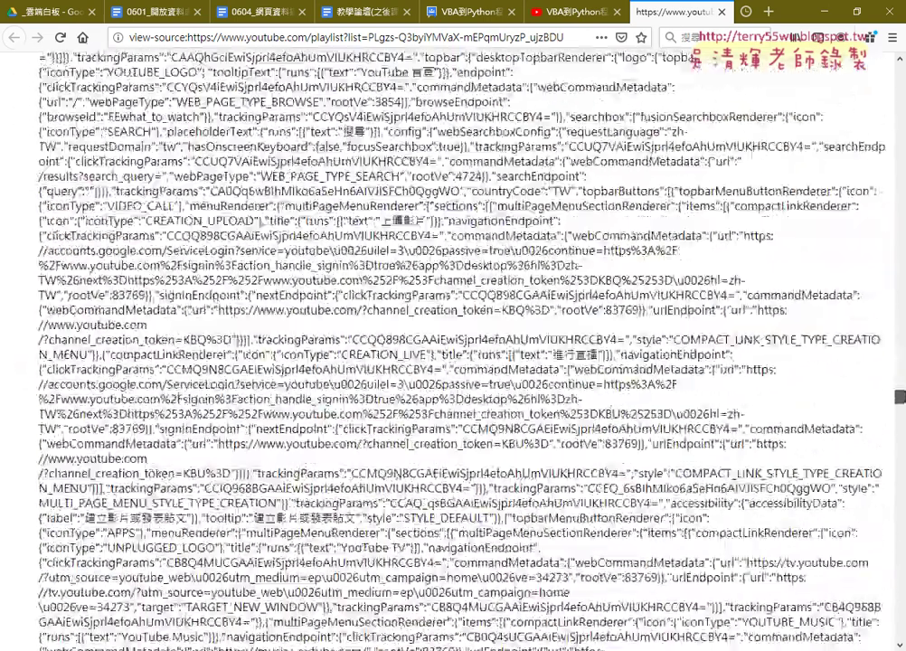
pyautogui.scroll(-5, 660, 187)
pyautogui.scroll(-5, 660, 187)
pyautogui.scroll(-5, 660, 187)
pyautogui.scroll(-5, 661, 187)
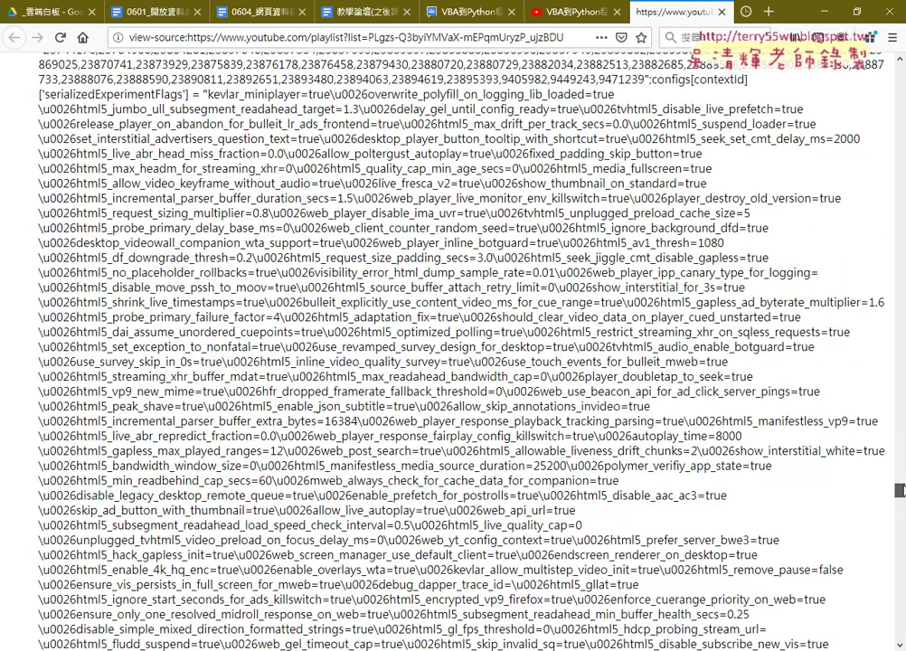
pyautogui.scroll(-1, 637, 321)
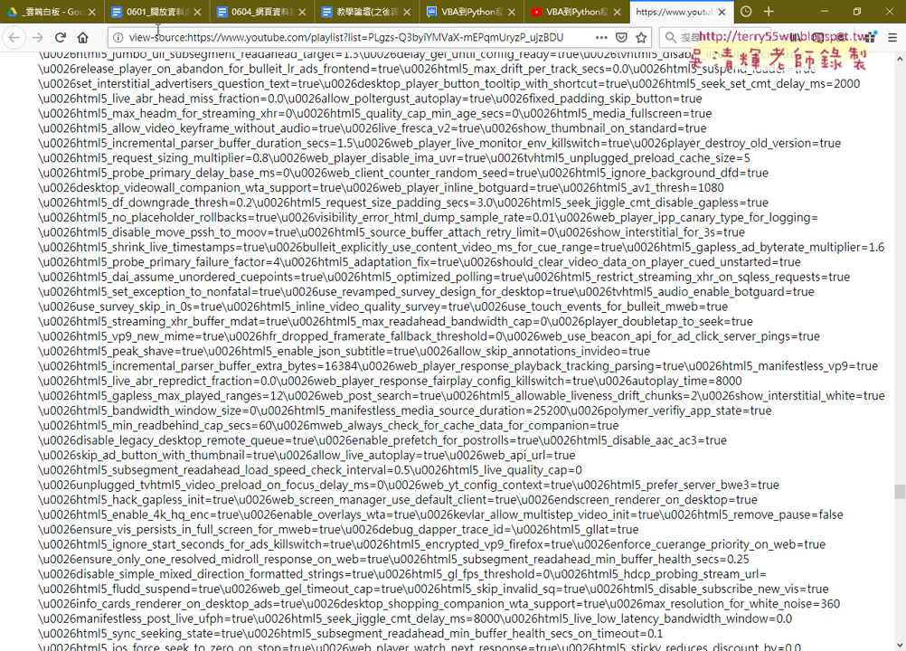
# - In the 0604 lesson, highlight the beautifulsoup4 heading and the pip install beautifulsoup4 line
pyautogui.click(257, 13)
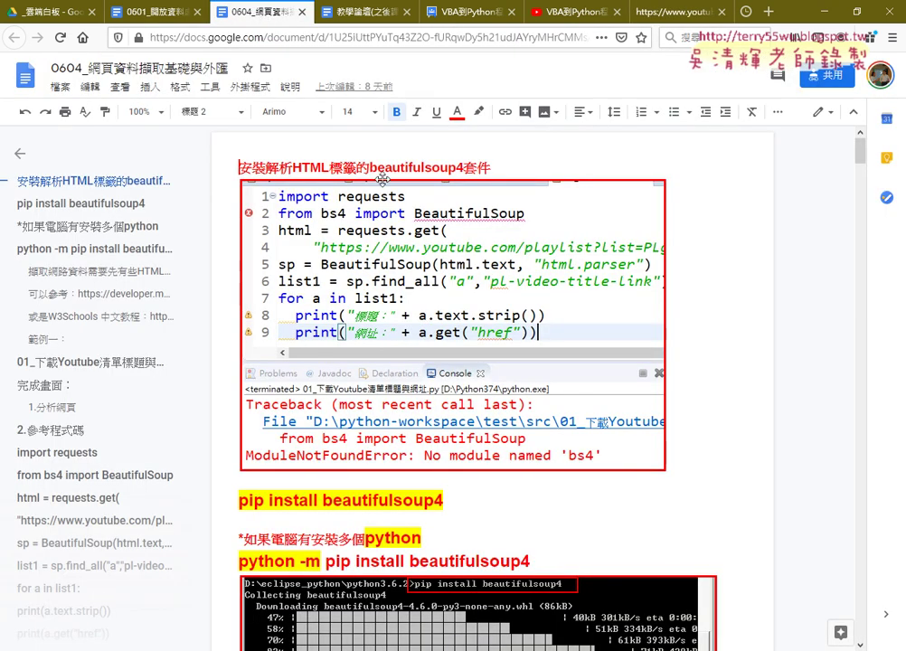
pyautogui.moveTo(368, 167); pyautogui.dragTo(490, 168)
pyautogui.scroll(-1, 369, 167)
pyautogui.scroll(-2, 303, 134)
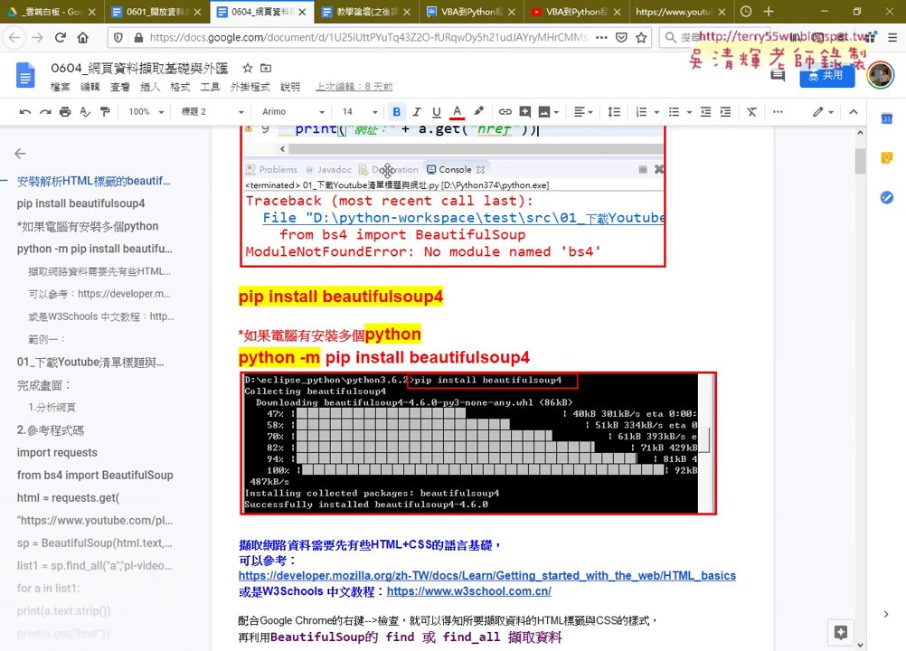
pyautogui.scroll(-1, 304, 133)
pyautogui.moveTo(239, 228); pyautogui.dragTo(466, 222)
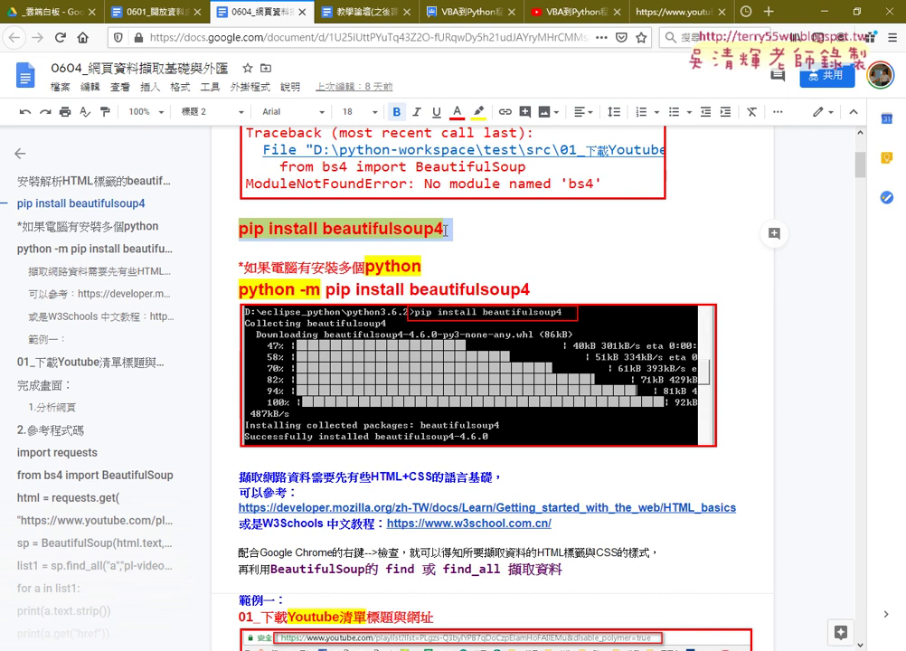
pyautogui.click(324, 224)
# - Scroll to and highlight the example heading 下載Youtube清單標題與網址
pyautogui.scroll(-3, 271, 203)
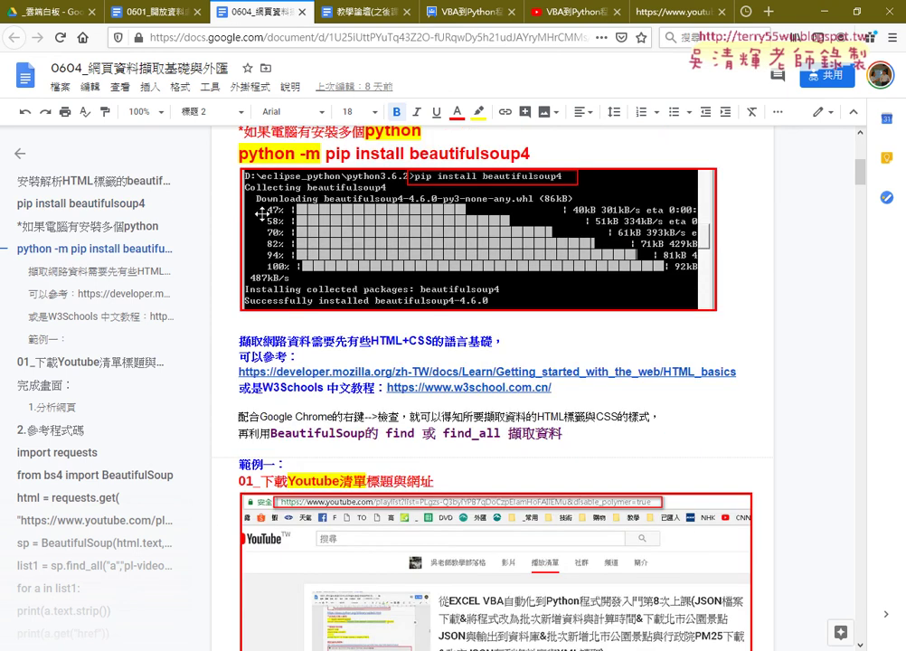
pyautogui.scroll(-3, 292, 172)
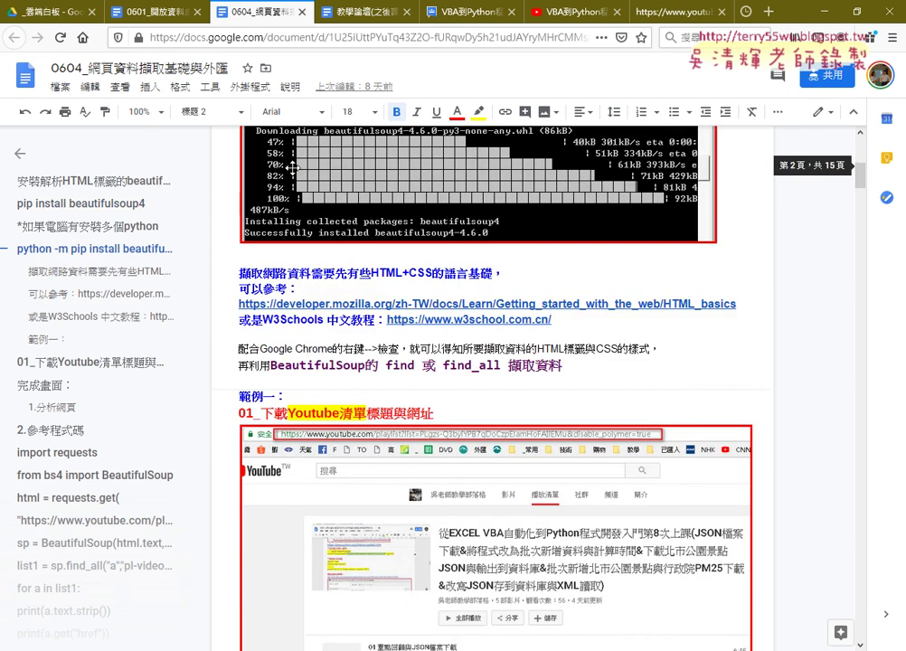
pyautogui.scroll(-1, 289, 181)
pyautogui.scroll(-2, 288, 190)
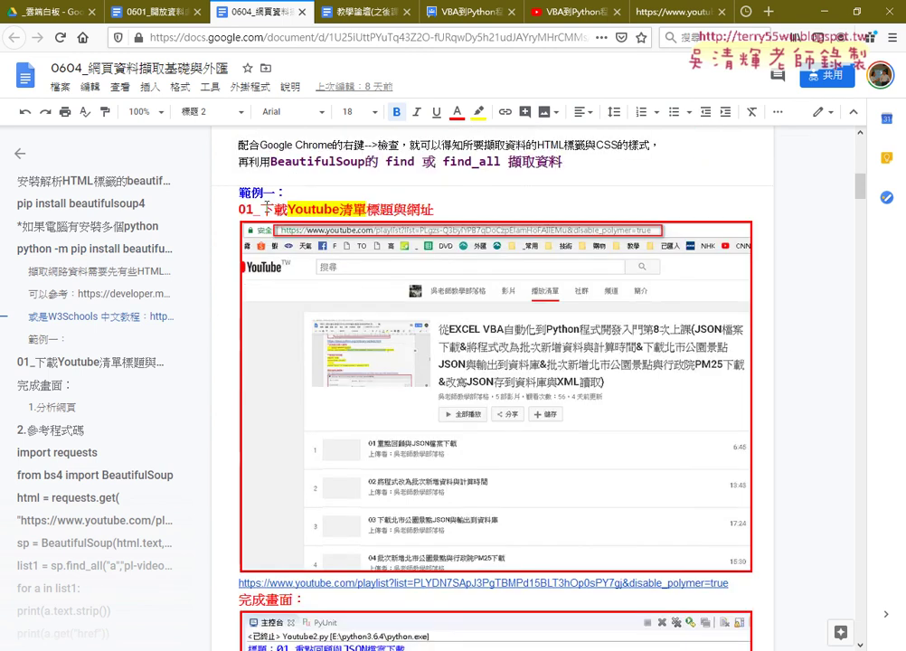
pyautogui.moveTo(260, 209); pyautogui.dragTo(433, 209)
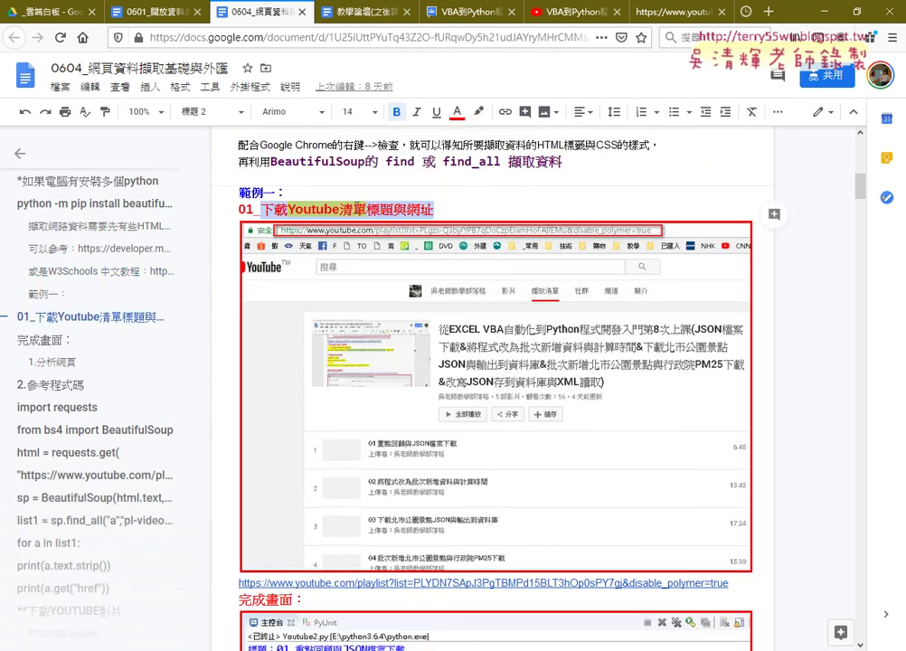
pyautogui.moveTo(406, 210); pyautogui.dragTo(418, 210)
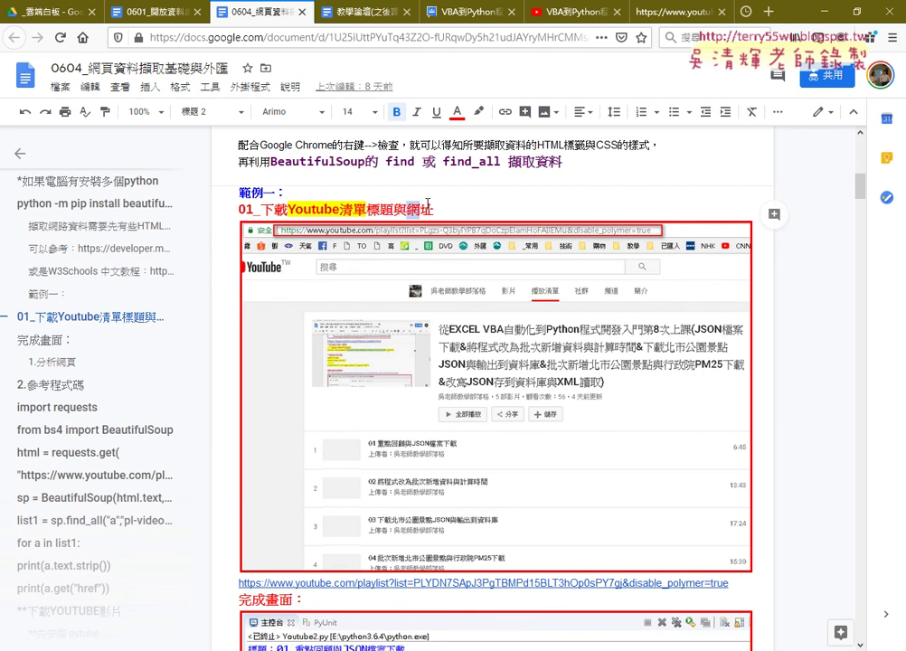
# - Select the 2.參考程式碼 reference code block, then return to the YouTube playlist
pyautogui.scroll(-3, 395, 211)
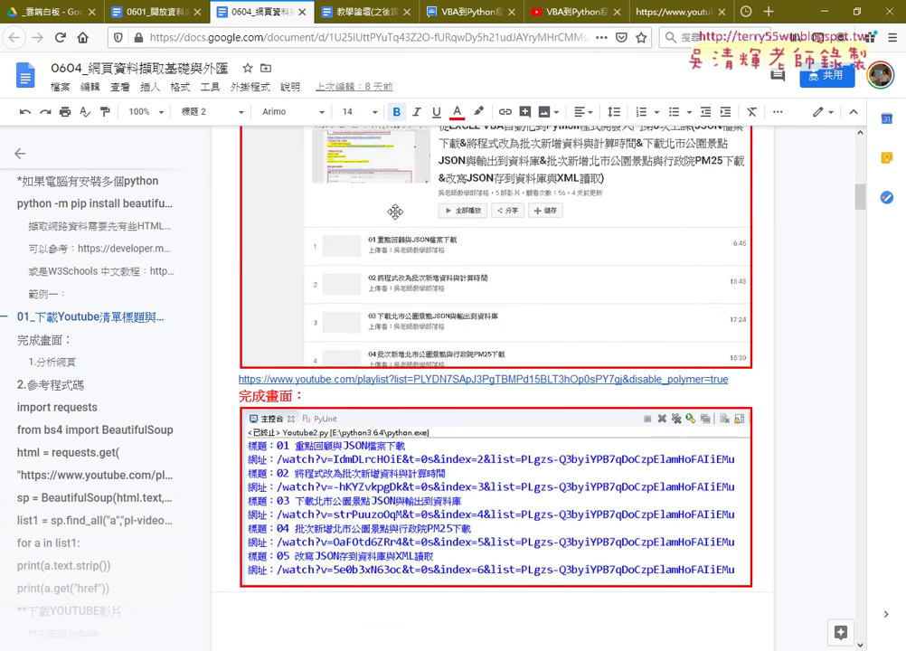
pyautogui.scroll(-3, 395, 211)
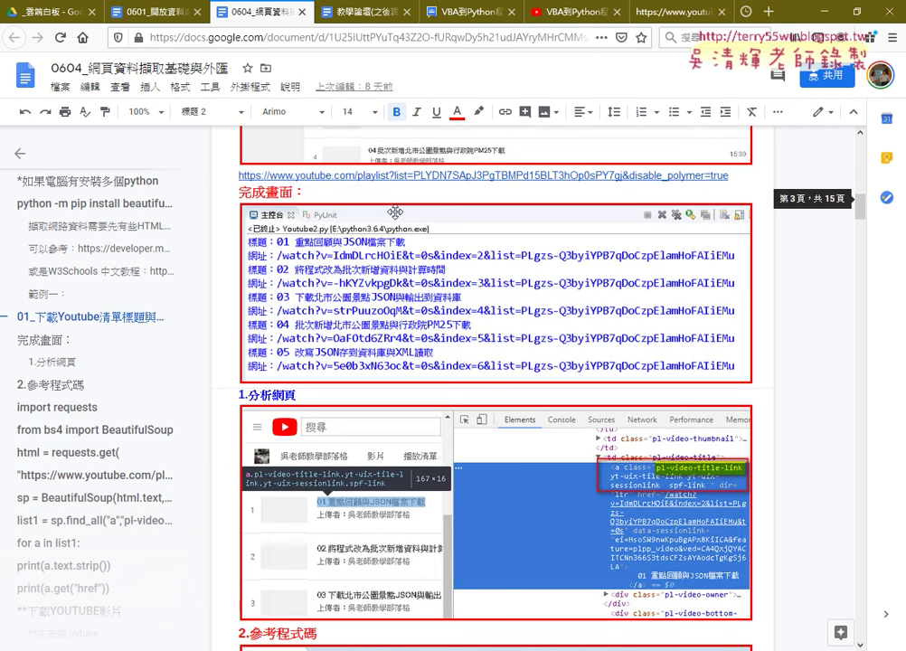
pyautogui.scroll(-3, 395, 212)
pyautogui.scroll(-4, 395, 211)
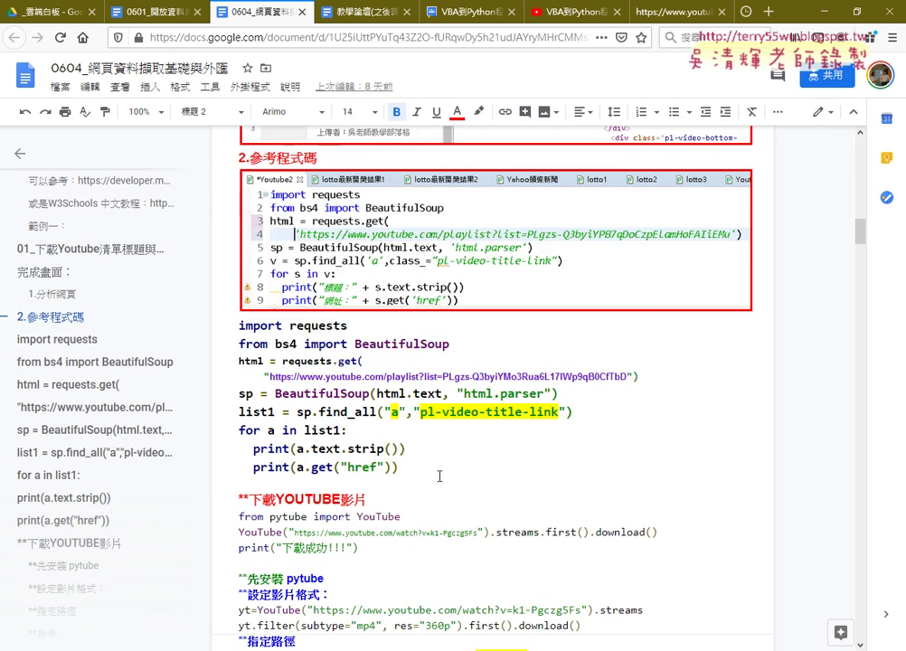
pyautogui.moveTo(413, 468); pyautogui.dragTo(228, 328)
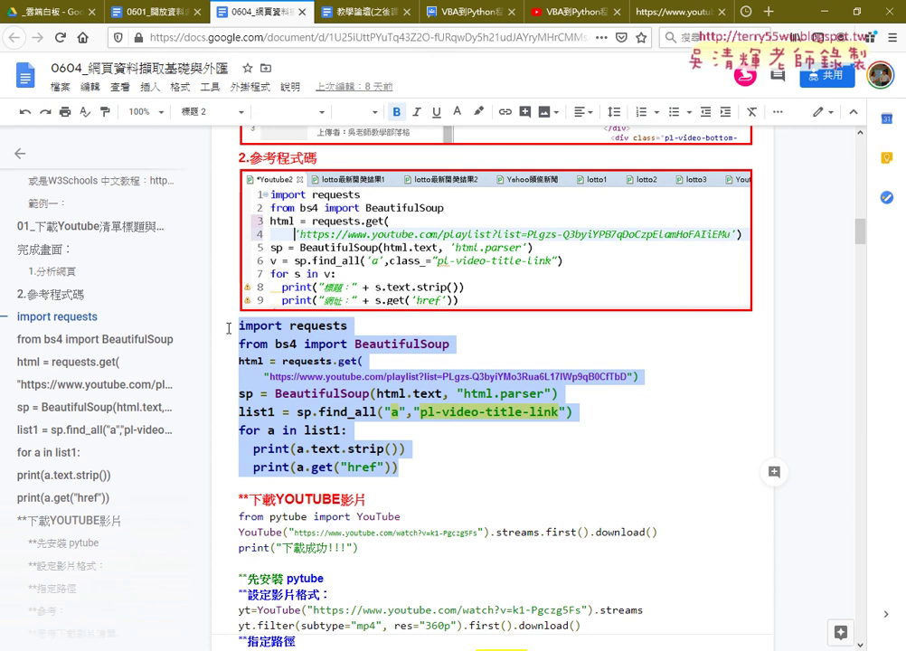
pyautogui.click(575, 12)
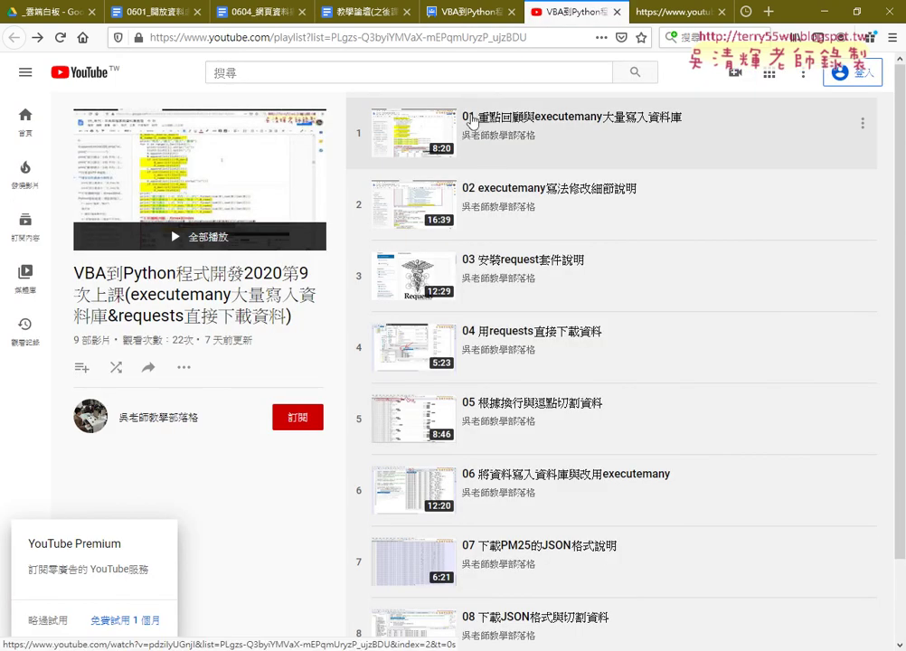
pyautogui.scroll(-2, 500, 550)
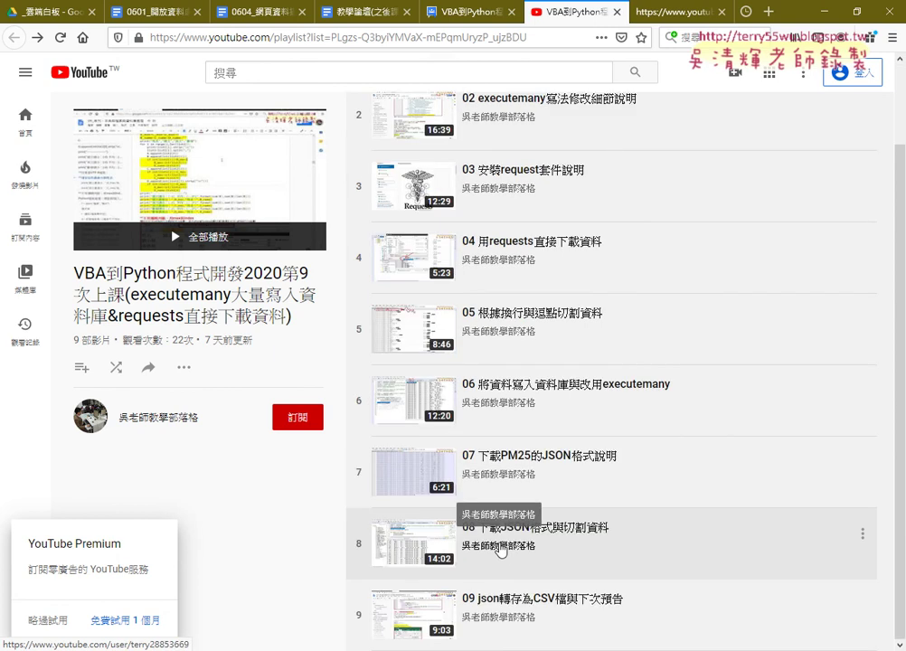
pyautogui.scroll(2, 500, 550)
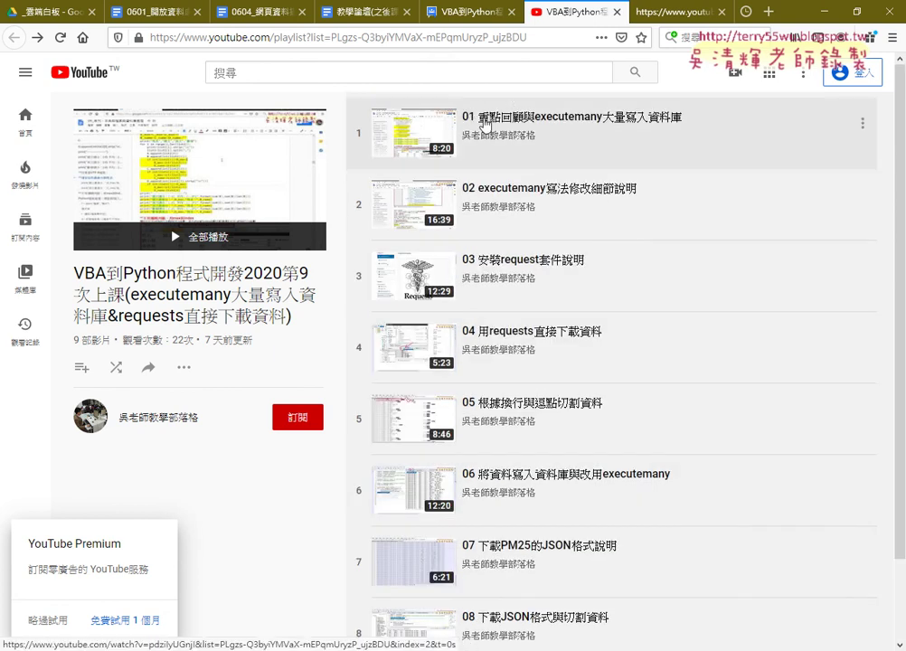